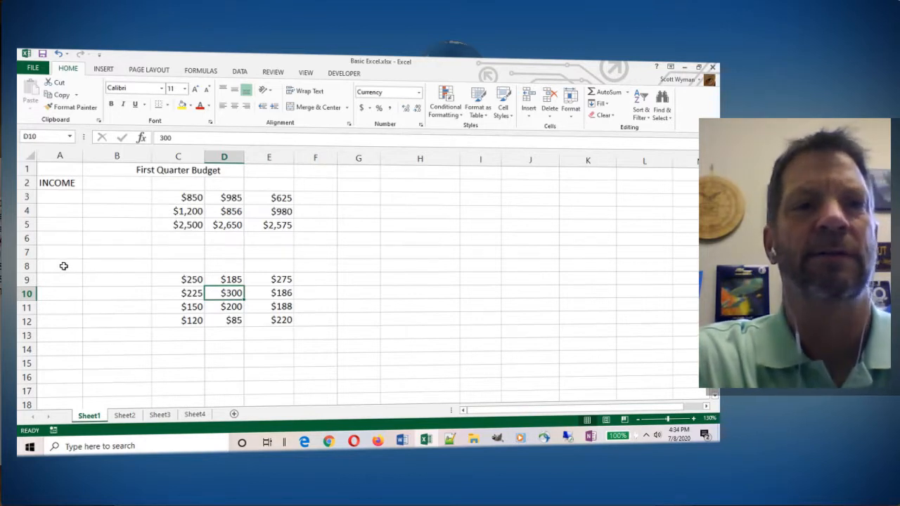
Enter the heading EXPENSES in cell A8 above the second block of amounts
{"action": "left_click", "coordinate": [63, 265]}
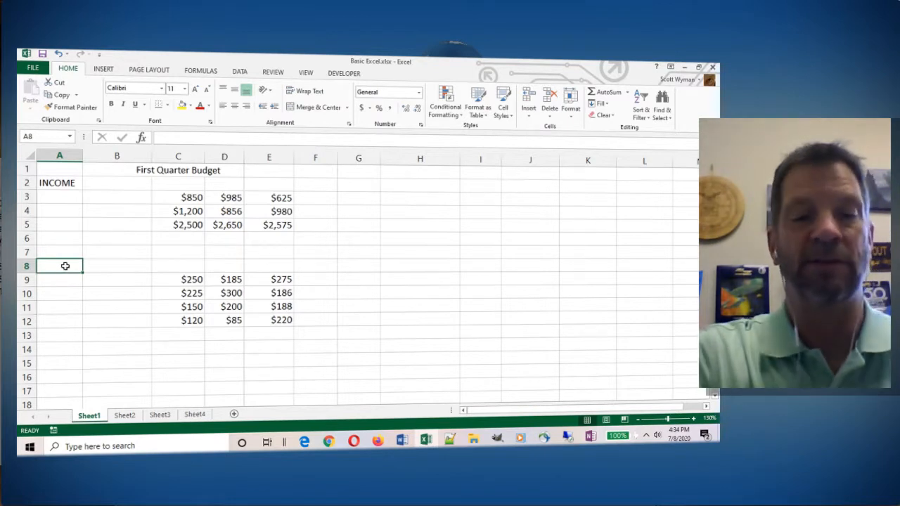
{"action": "type", "text": "EXP"}
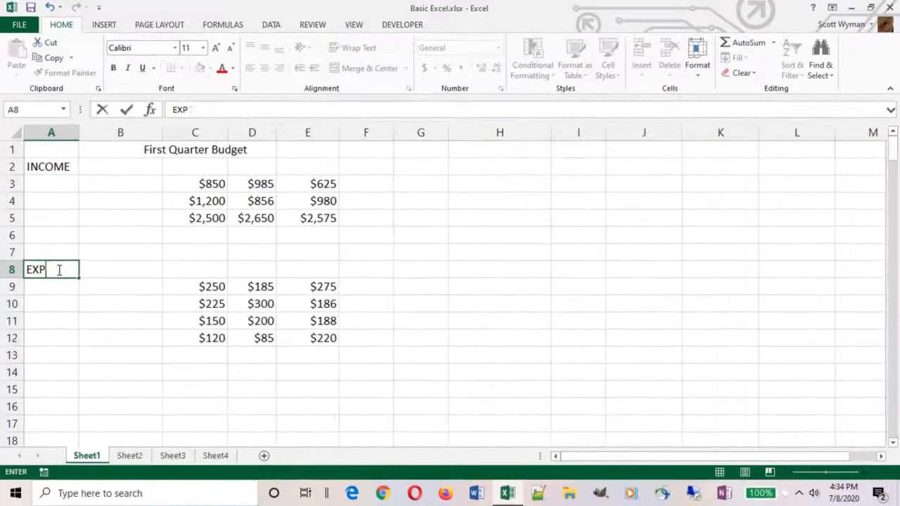
{"action": "type", "text": "ENSES"}
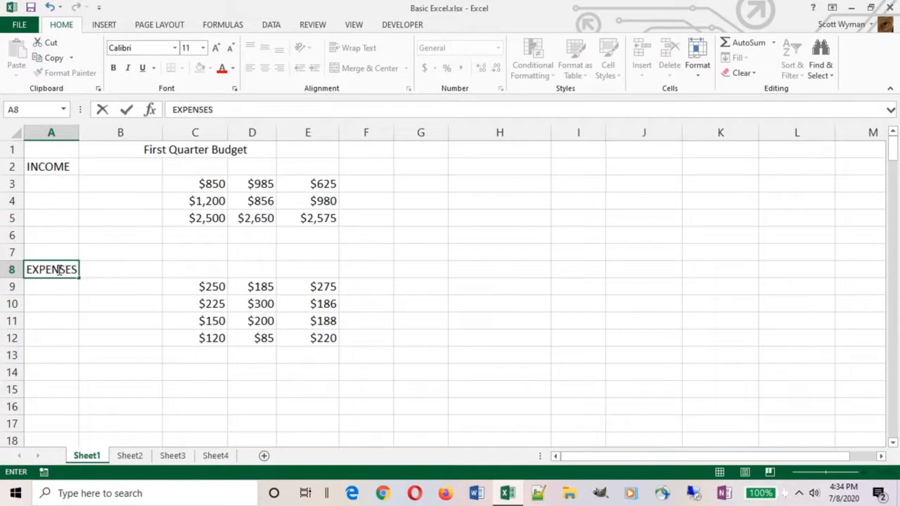
{"action": "key", "text": "Return"}
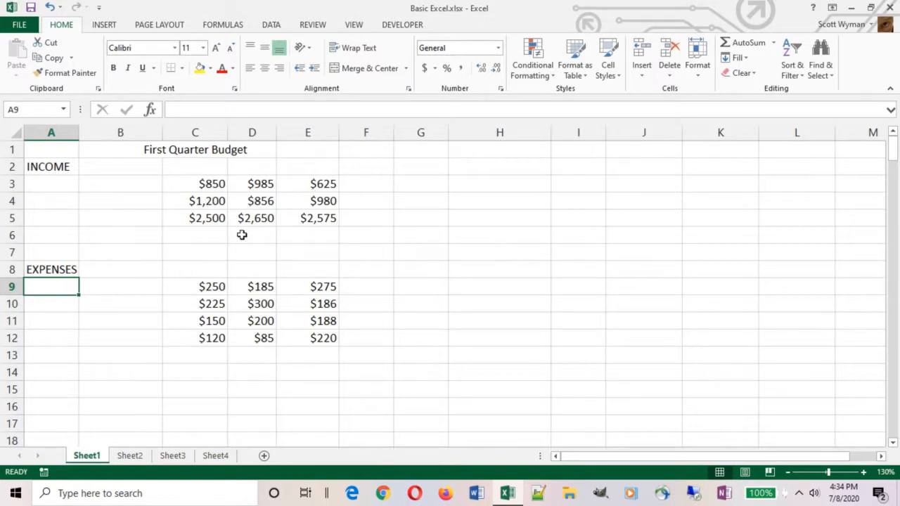
Delete the two blank rows 6 and 7 between the income amounts and the EXPENSES heading
{"action": "mouse_move", "coordinate": [10, 235]}
{"action": "left_mouse_down"}
{"action": "mouse_move", "coordinate": [8, 252]}
{"action": "mouse_move", "coordinate": [12, 232]}
{"action": "mouse_move", "coordinate": [12, 242]}
{"action": "left_mouse_up"}
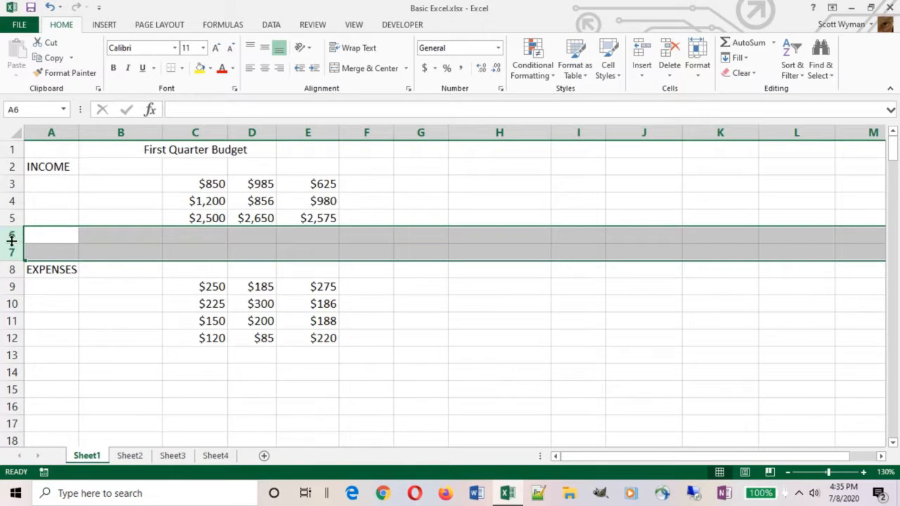
{"action": "right_click", "coordinate": [11, 236]}
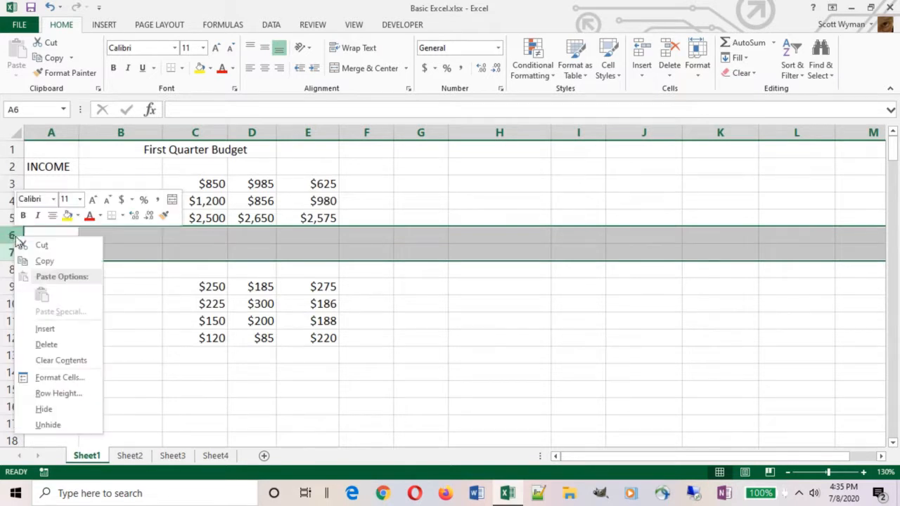
{"action": "left_click", "coordinate": [43, 343]}
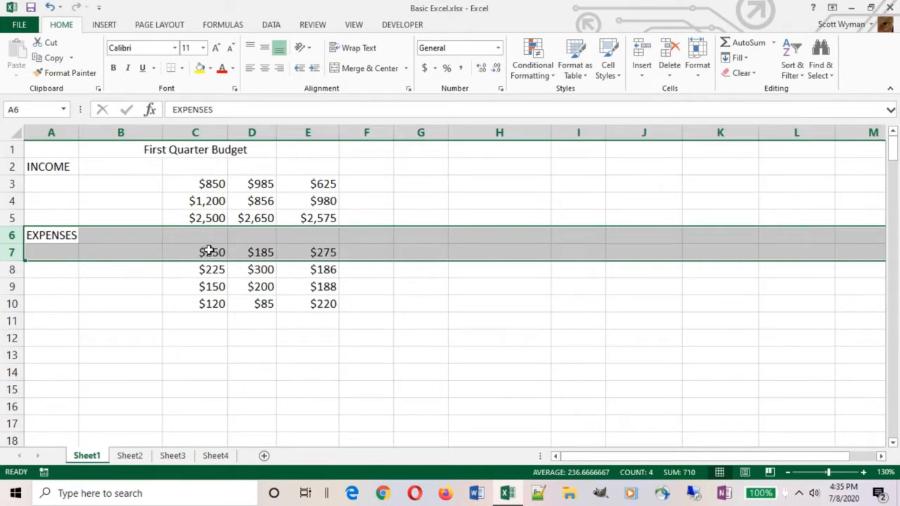
{"action": "left_click", "coordinate": [175, 308]}
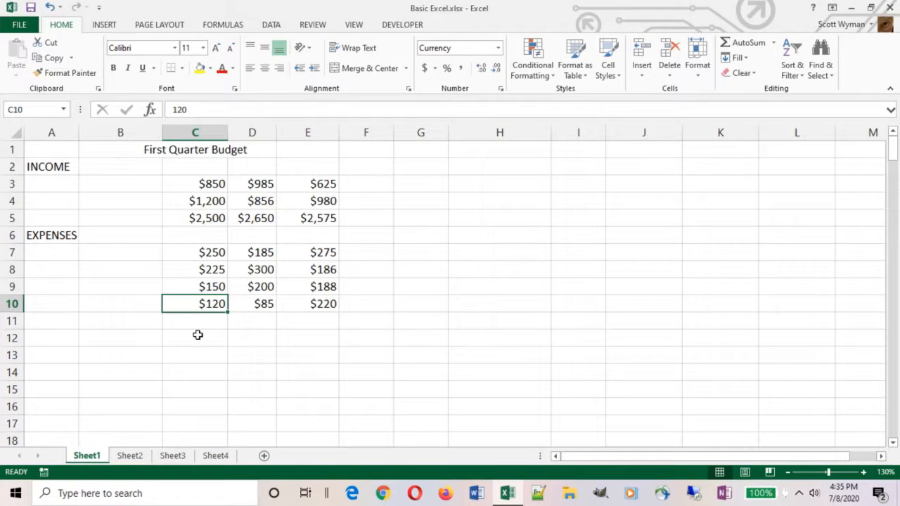
Try inserting two blank rows above the EXPENSES heading at rows 6 and 7, and undo the insertion
{"action": "left_click", "coordinate": [12, 235]}
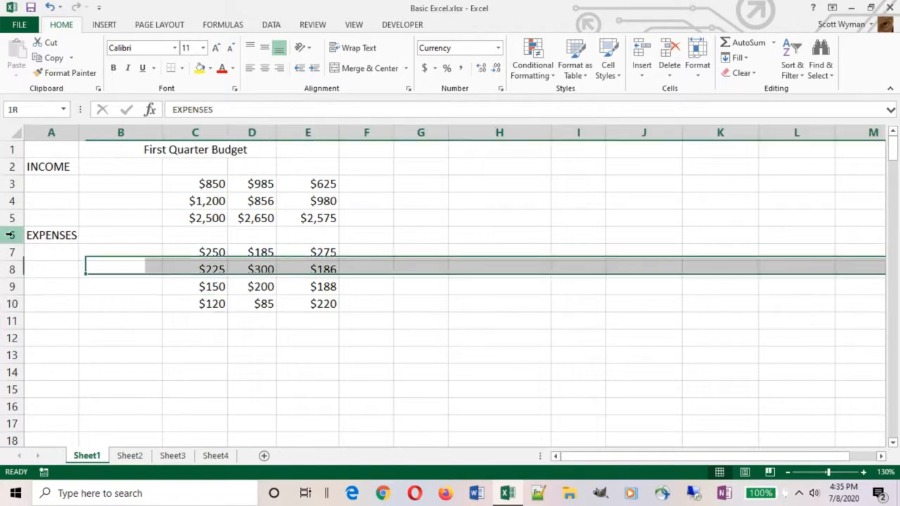
{"action": "left_click_drag", "start_coordinate": [10, 235], "coordinate": [10, 252]}
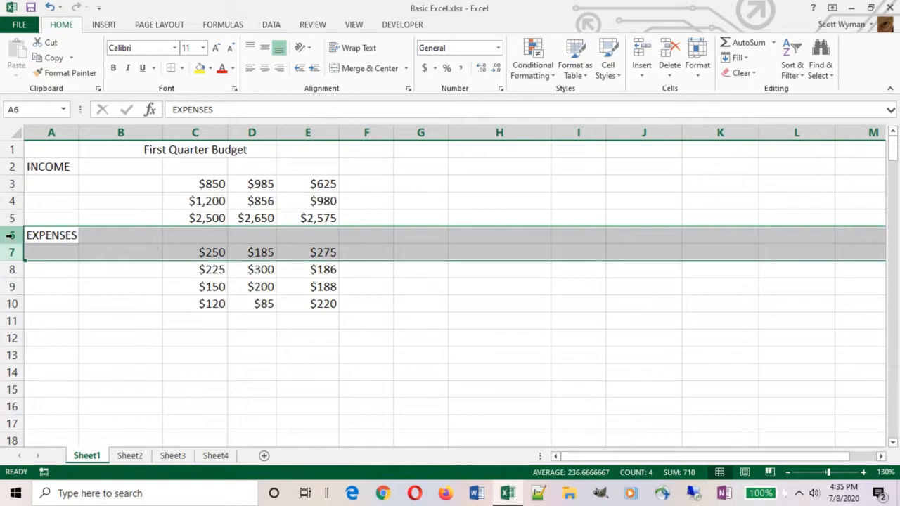
{"action": "left_click_drag", "start_coordinate": [13, 235], "coordinate": [12, 252]}
{"action": "right_click", "coordinate": [16, 236]}
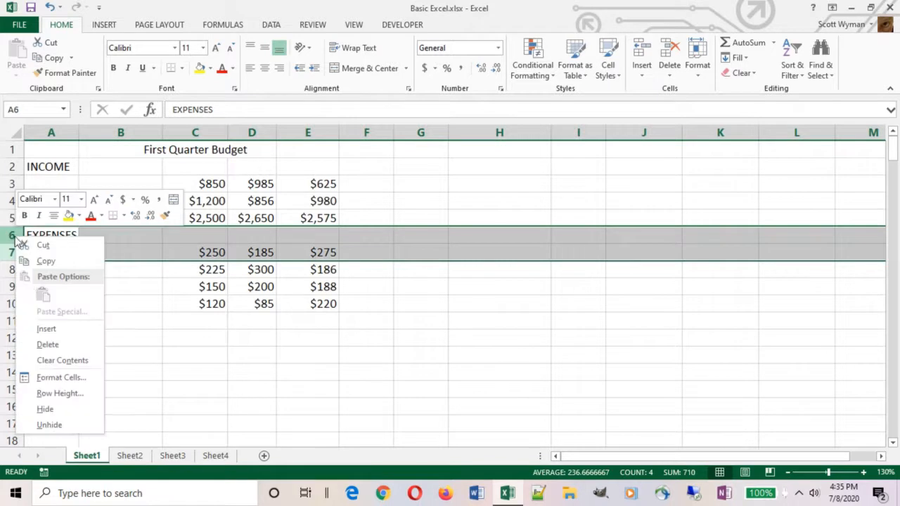
{"action": "left_click", "coordinate": [45, 329]}
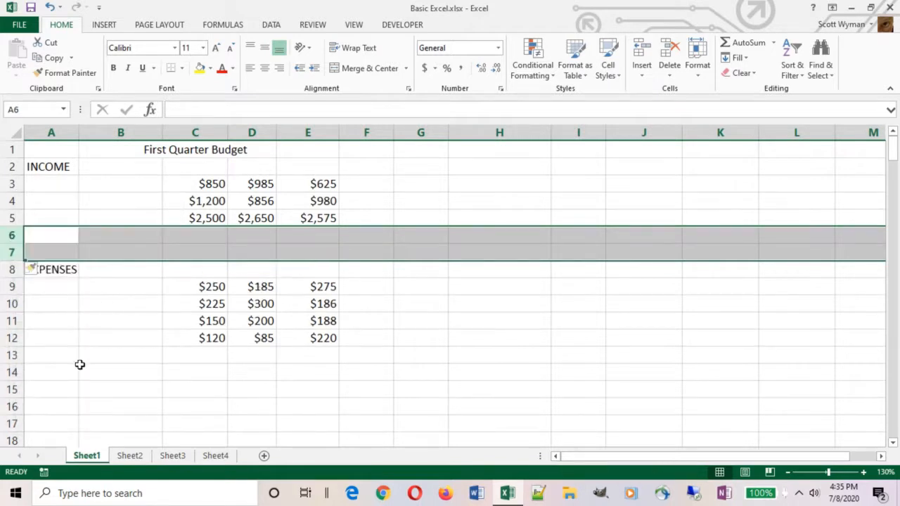
{"action": "key", "text": "ctrl+z"}
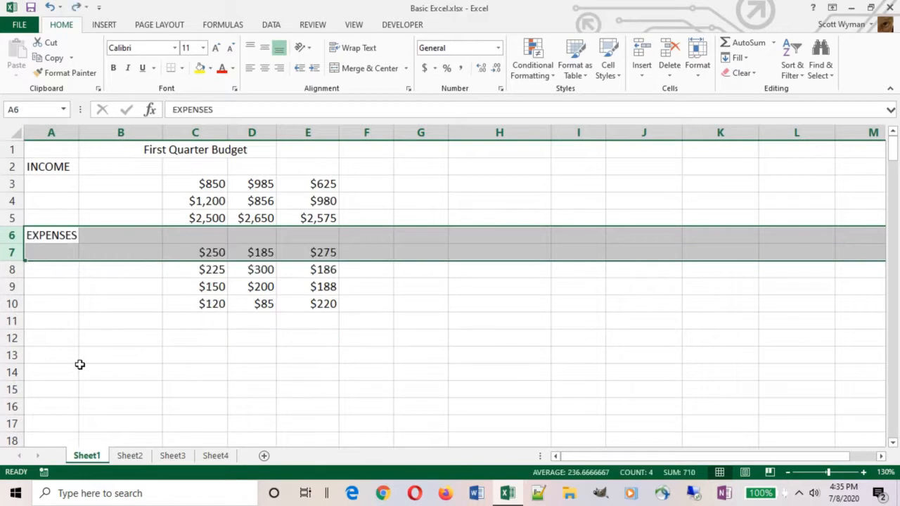
Try inserting seven blank rows above the EXPENSES heading by selecting rows 6 to 12, and undo it
{"action": "left_click_drag", "start_coordinate": [9, 235], "coordinate": [5, 338]}
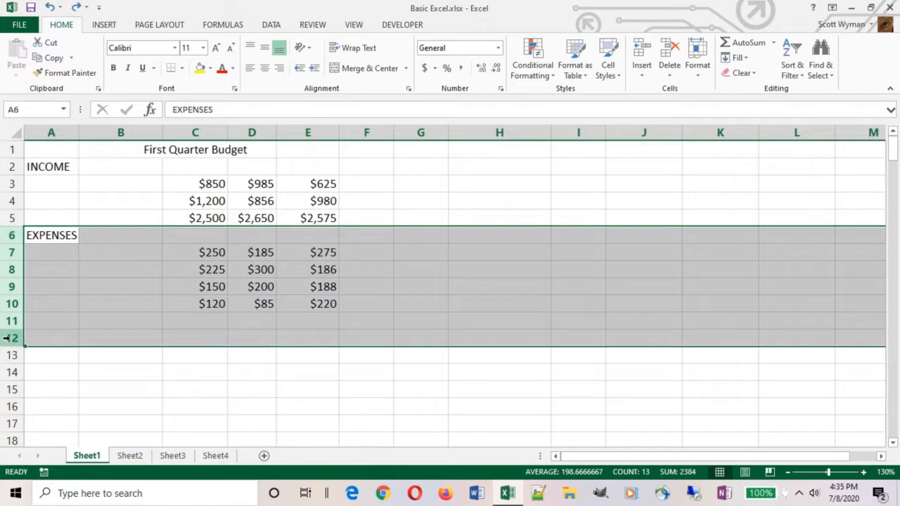
{"action": "right_click", "coordinate": [11, 286]}
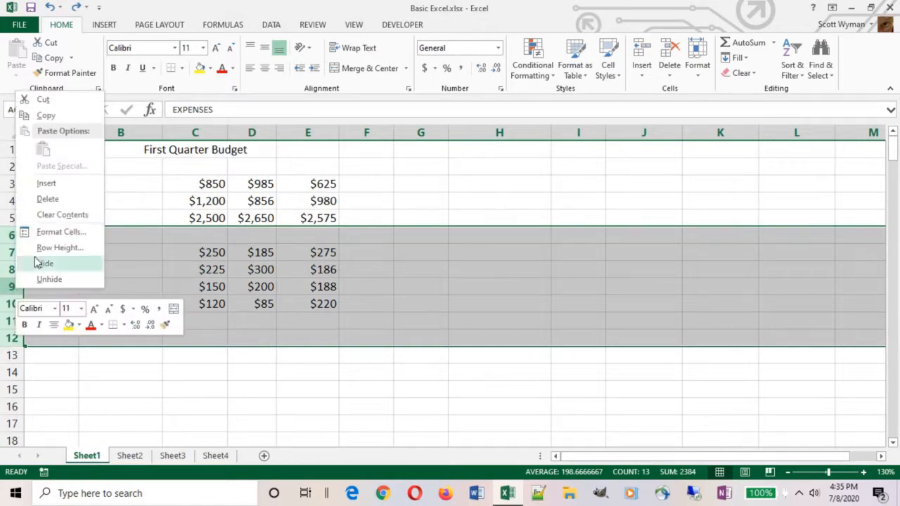
{"action": "left_click", "coordinate": [47, 184]}
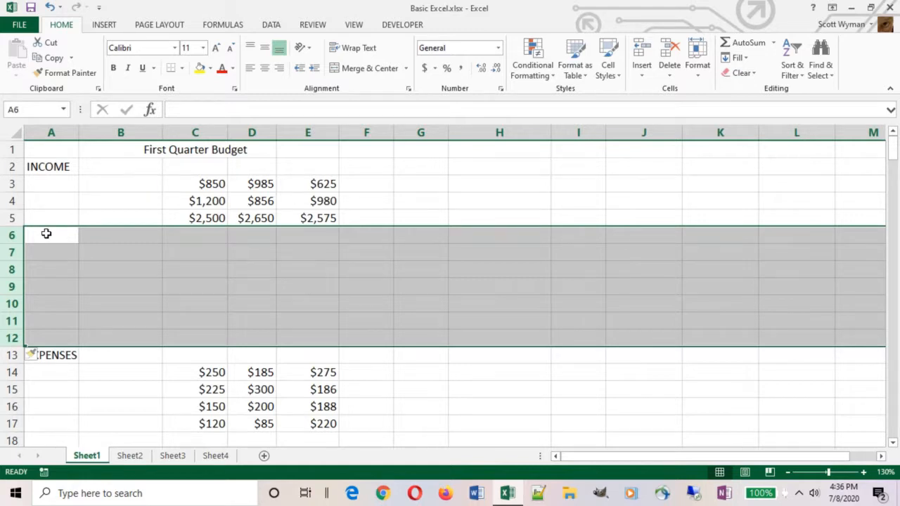
{"action": "key", "text": "ctrl+v"}
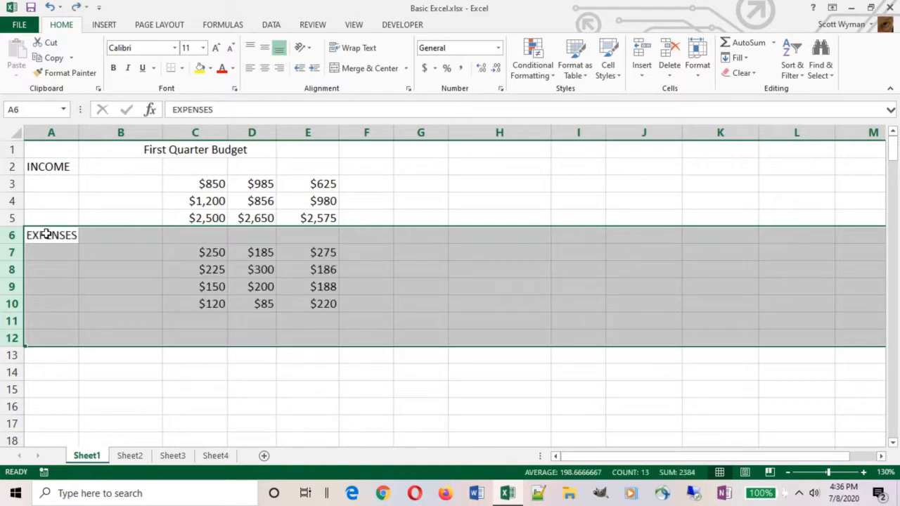
Insert two blank rows at rows 6 and 7, directly above the EXPENSES heading
{"action": "left_click_drag", "start_coordinate": [13, 235], "coordinate": [13, 252]}
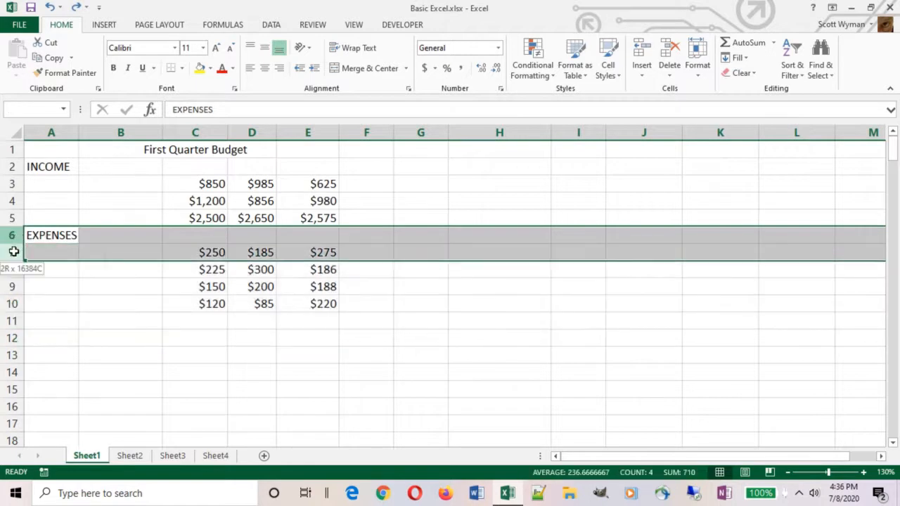
{"action": "right_click", "coordinate": [13, 252]}
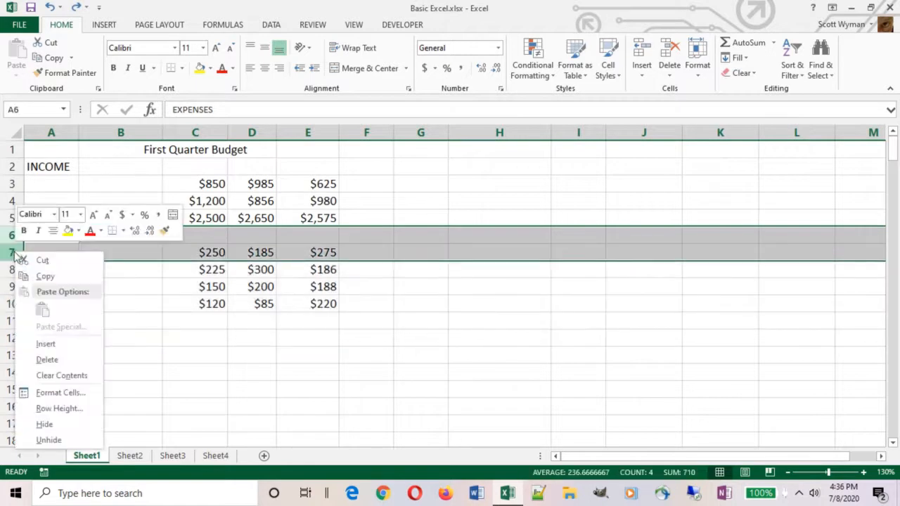
{"action": "left_click", "coordinate": [44, 349]}
{"action": "left_click", "coordinate": [101, 255]}
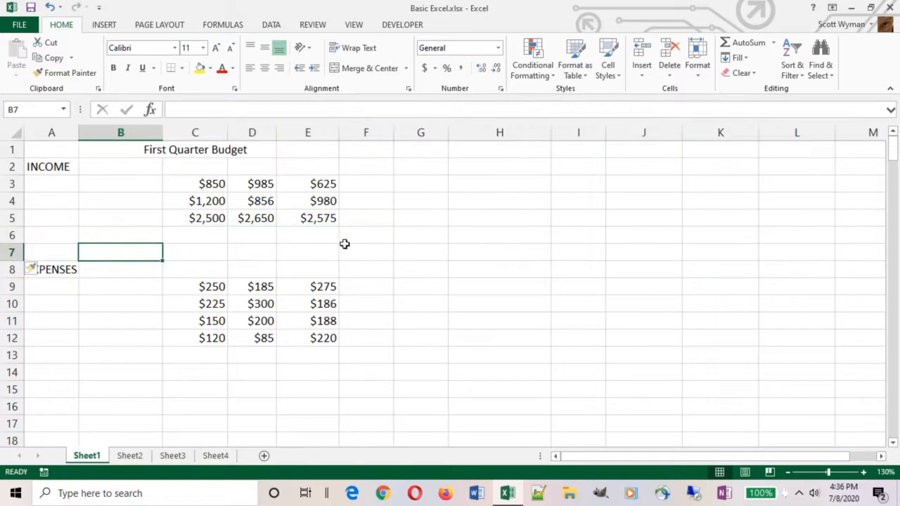
{"action": "left_click", "coordinate": [381, 236]}
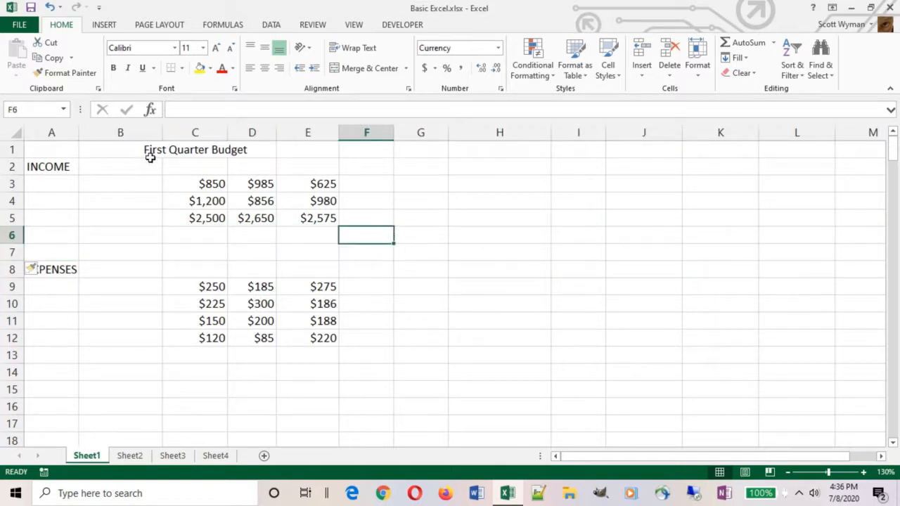
Label the income rows in cells B3 to B5 as Odd Jobs, Investments and Salary
{"action": "left_click", "coordinate": [141, 180]}
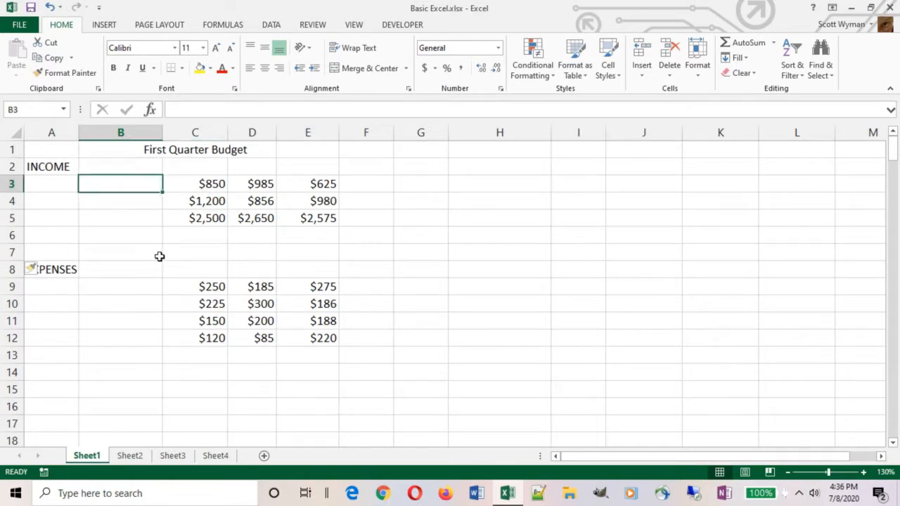
{"action": "type", "text": "Odd"}
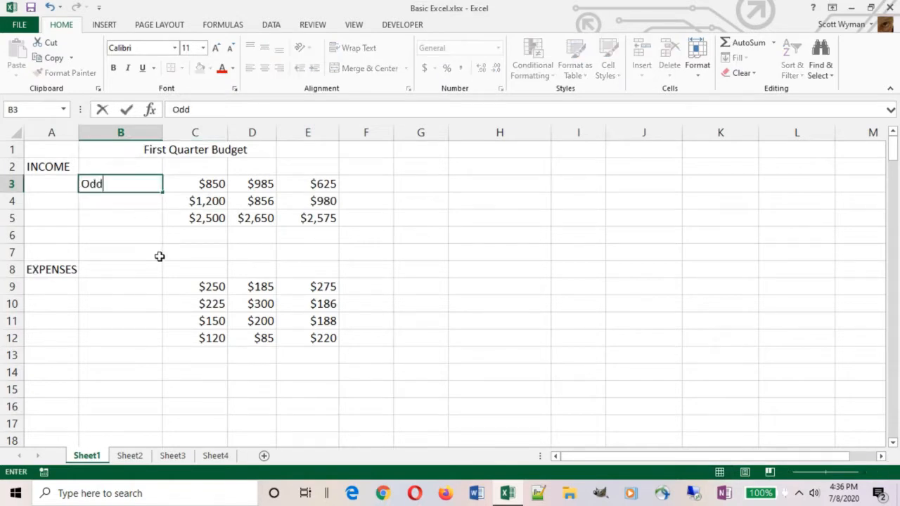
{"action": "type", "text": " Jobs"}
{"action": "key", "text": "Return"}
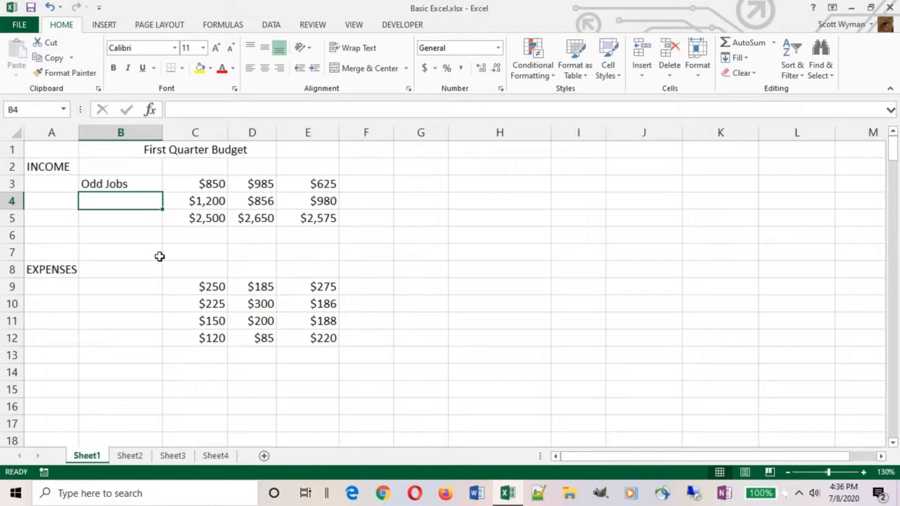
{"action": "type", "text": "Investments"}
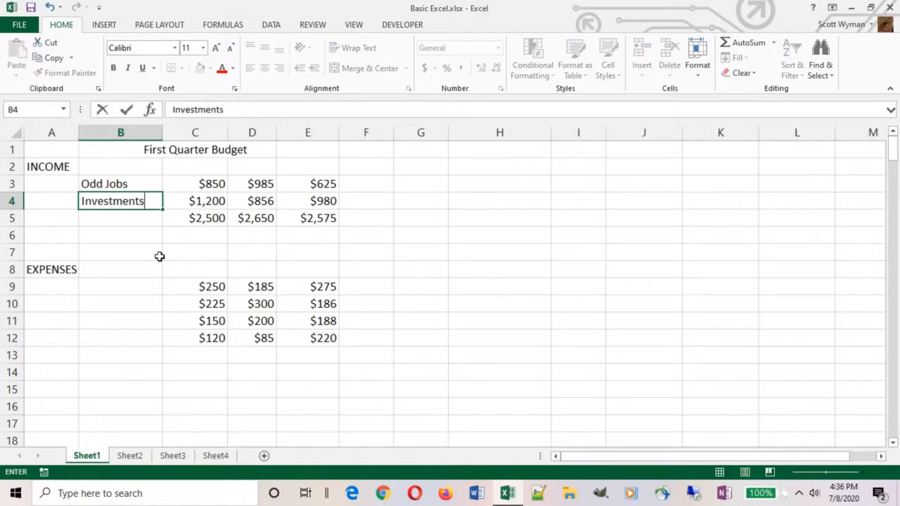
{"action": "key", "text": "Return"}
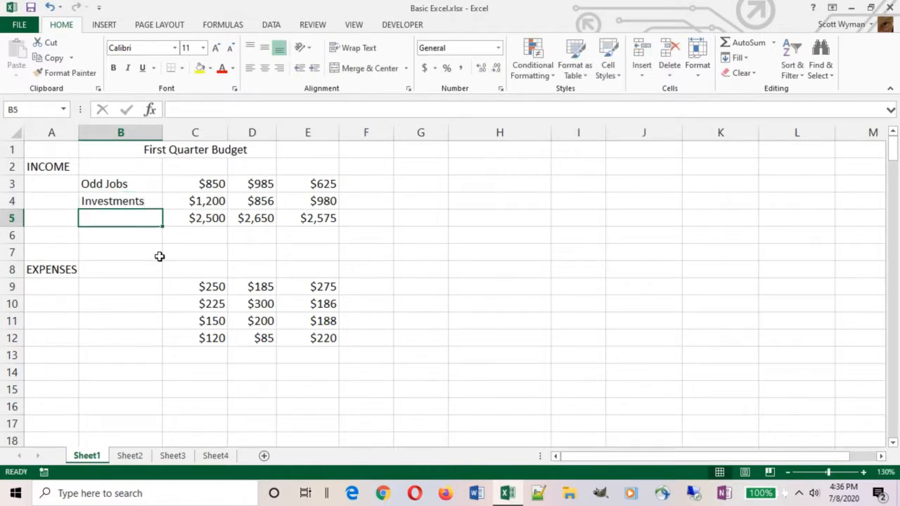
{"action": "type", "text": "Salary"}
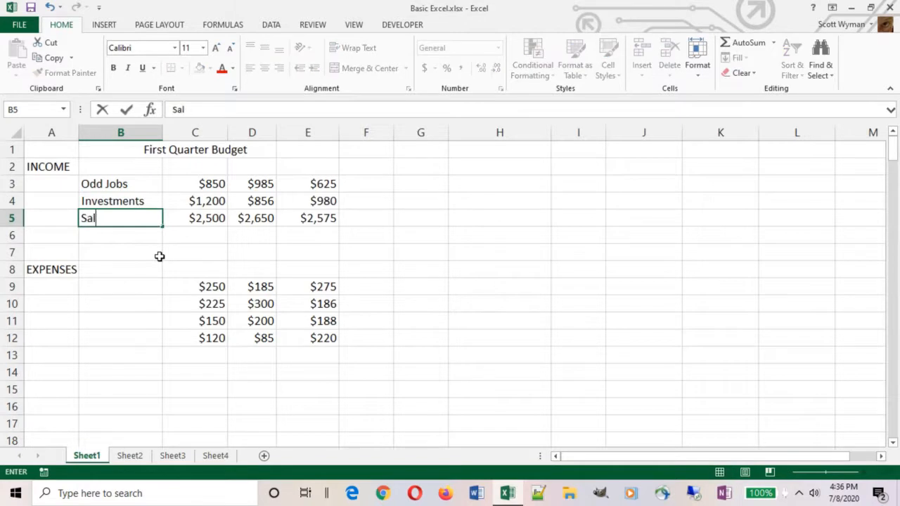
{"action": "key", "text": "Return"}
Label the expense rows in cells B9 to B12 as Gas, Food, Entertainment and Miscellaneous
{"action": "key", "text": "Return"}
{"action": "key", "text": "Return"}
{"action": "key", "text": "Return"}
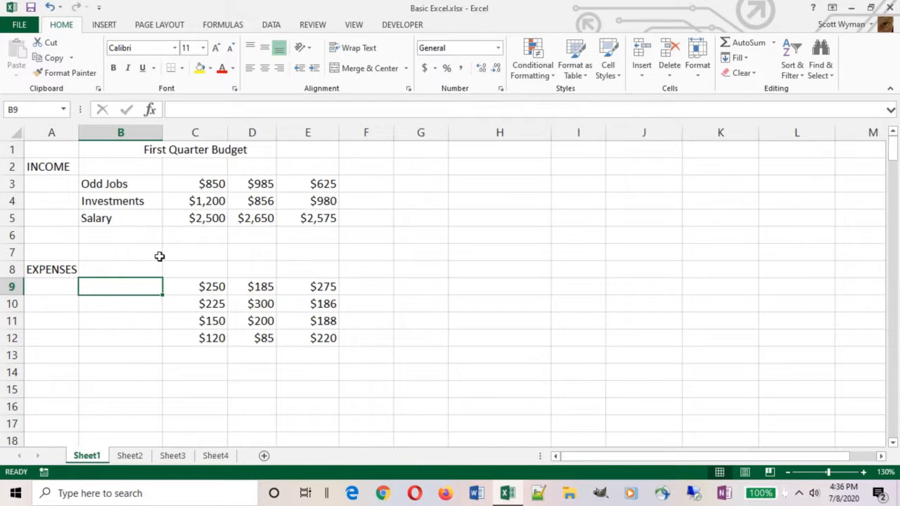
{"action": "type", "text": "Gas"}
{"action": "key", "text": "Return"}
{"action": "type", "text": "Food"}
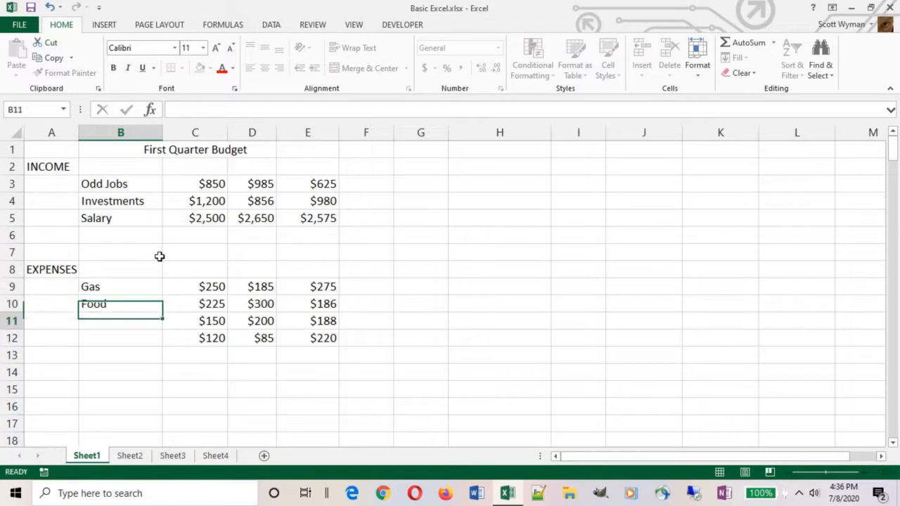
{"action": "key", "text": "Return"}
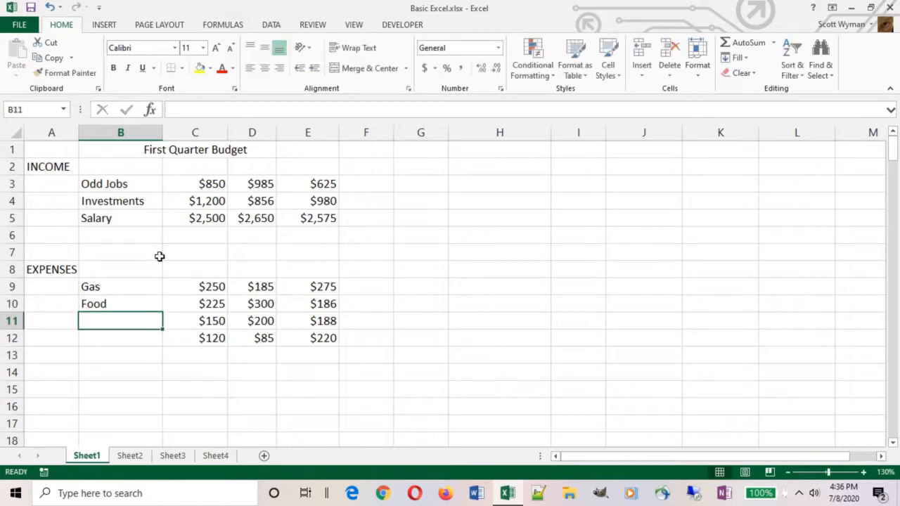
{"action": "type", "text": "Entertainment"}
{"action": "key", "text": "Return"}
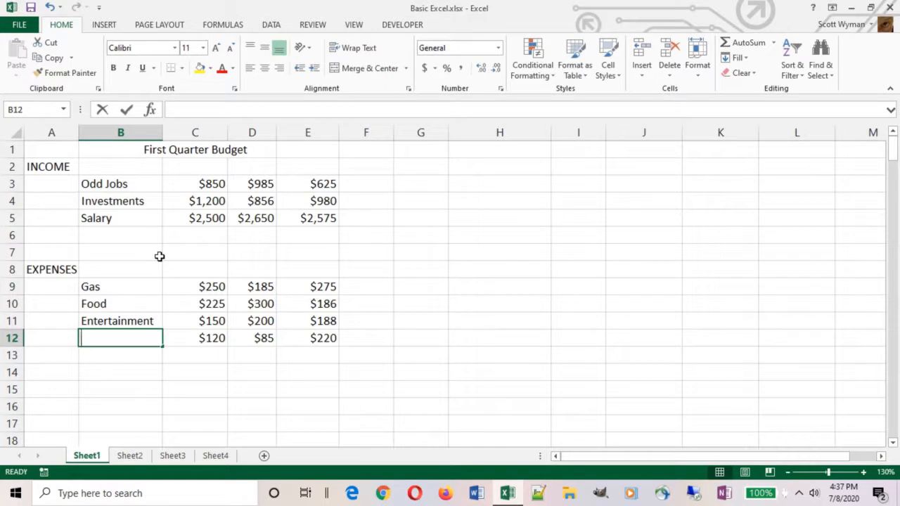
{"action": "type", "text": "Miscellaneous"}
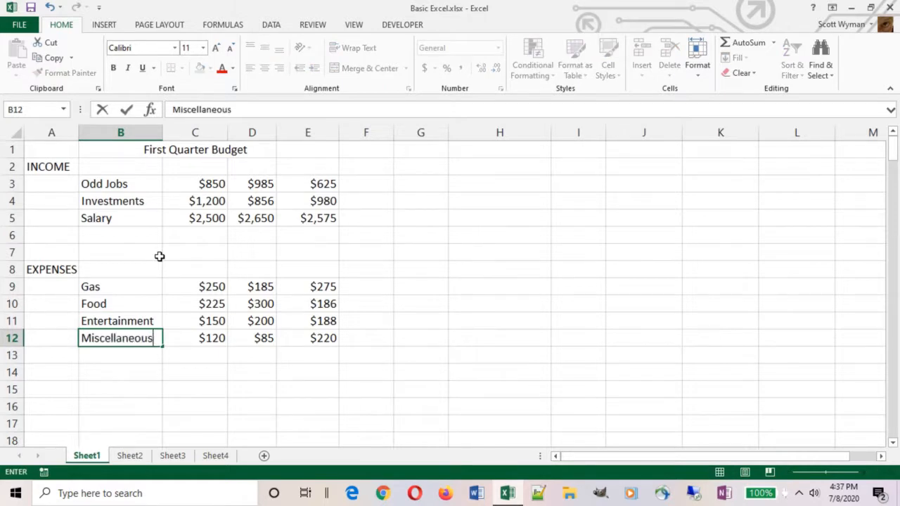
{"action": "key", "text": "Return"}
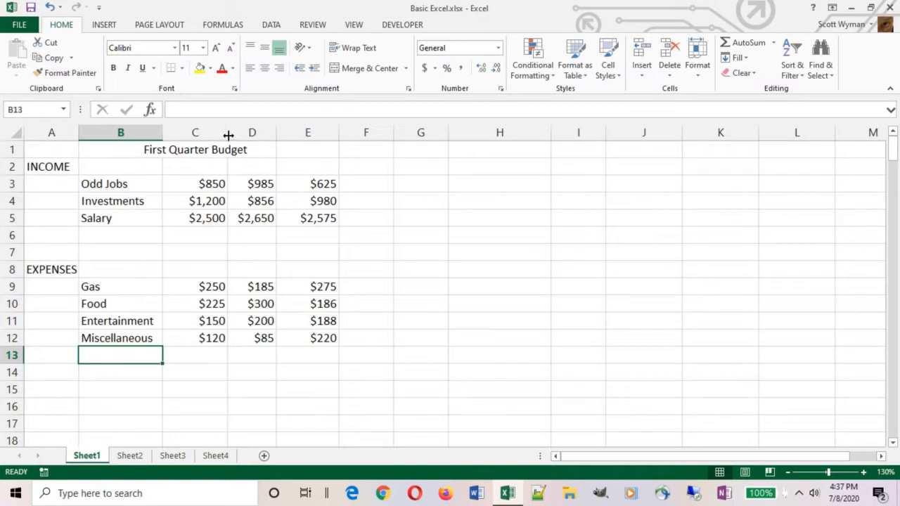
Autofit the widths of columns E, D and C to their contents
{"action": "double_click", "coordinate": [339, 138]}
{"action": "double_click", "coordinate": [275, 134]}
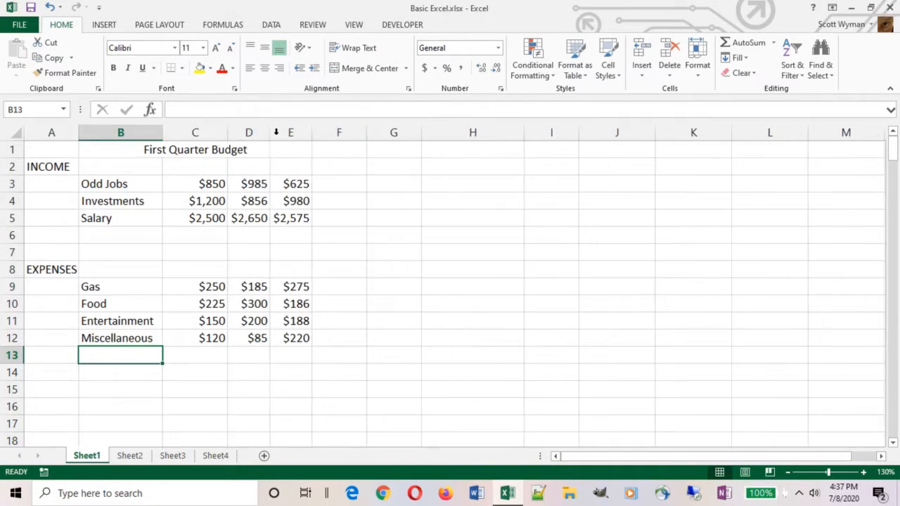
{"action": "double_click", "coordinate": [227, 138]}
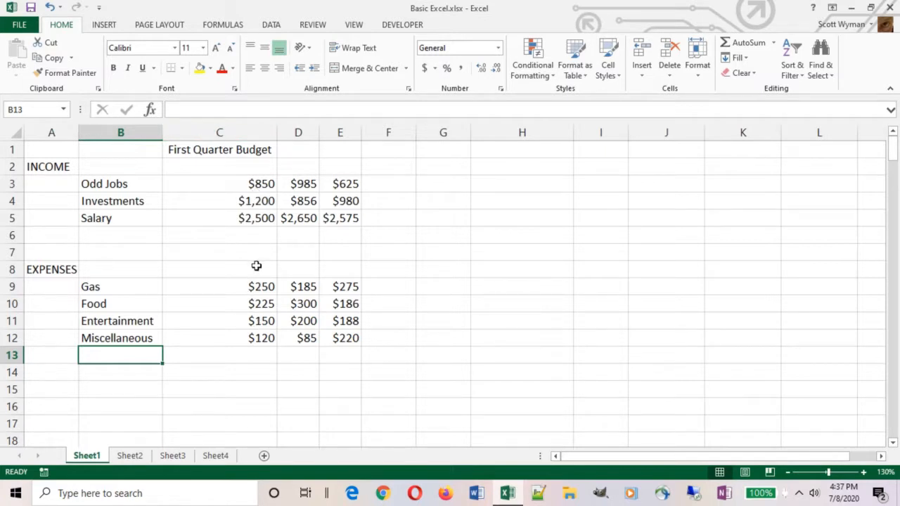
Merge and center the First Quarter Budget title across A1 to F1, and autofit the width of column C
{"action": "left_click", "coordinate": [177, 152]}
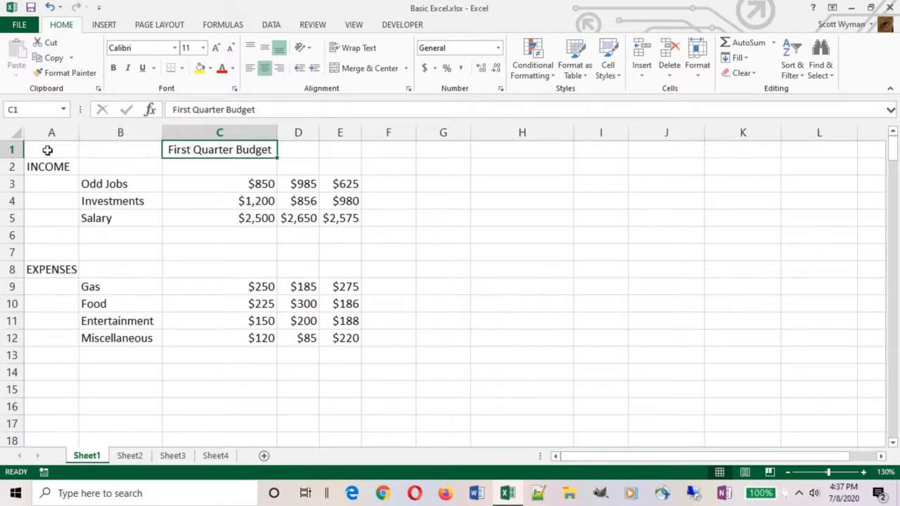
{"action": "left_click_drag", "start_coordinate": [47, 149], "coordinate": [381, 148]}
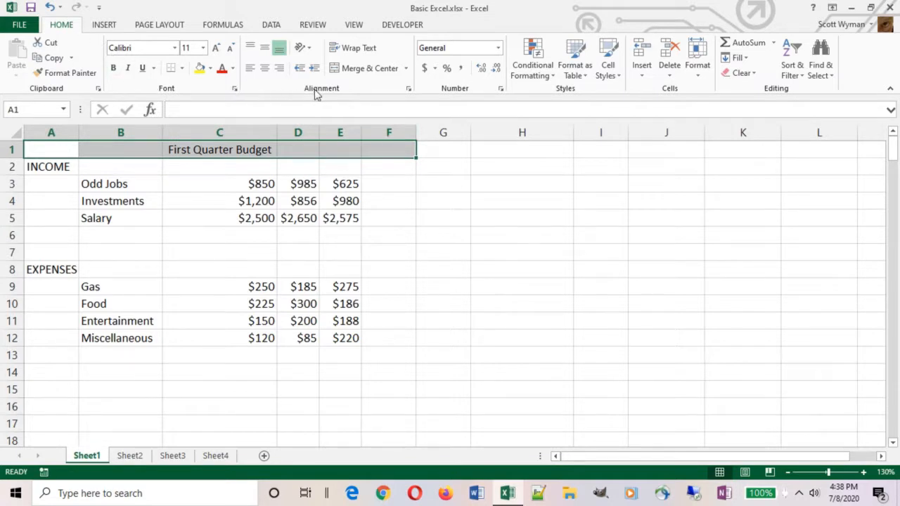
{"action": "left_click", "coordinate": [365, 71]}
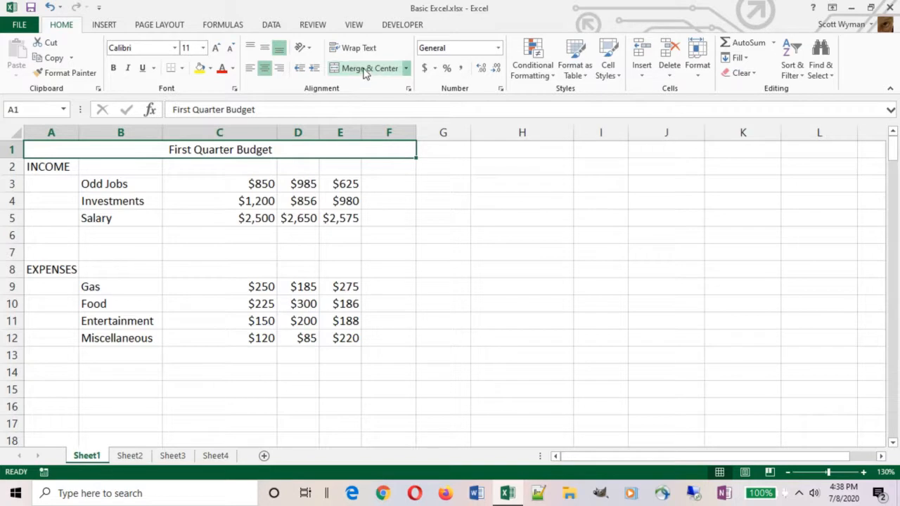
{"action": "double_click", "coordinate": [277, 133]}
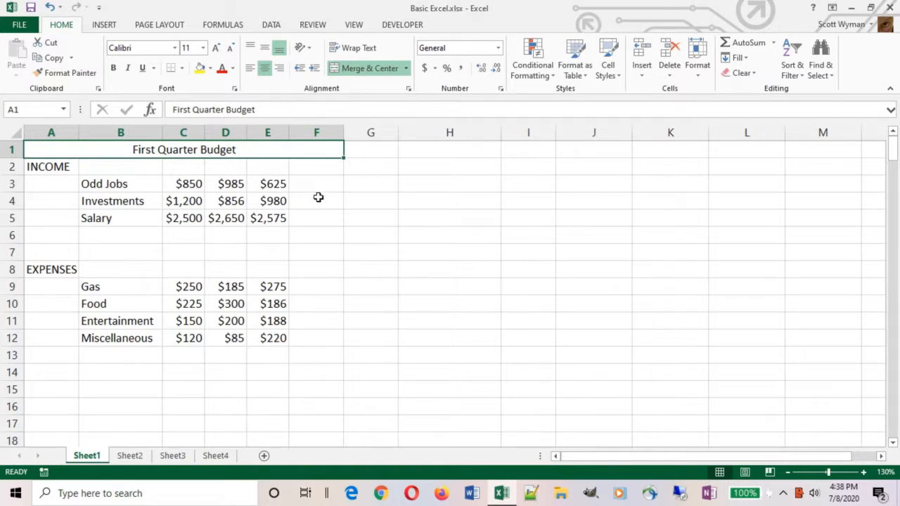
Enter the label Total in cells B6 and B13 simultaneously, below the income and expense rows
{"action": "left_click", "coordinate": [110, 234]}
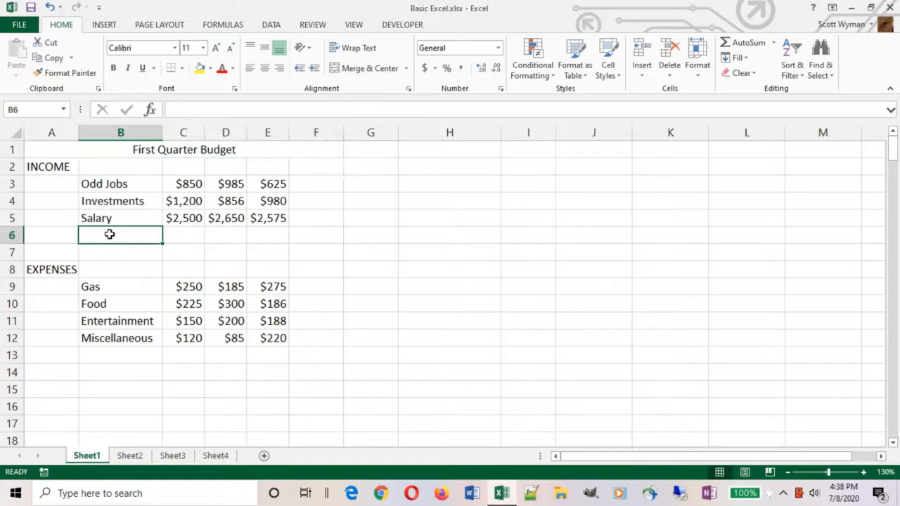
{"action": "left_click", "coordinate": [176, 235]}
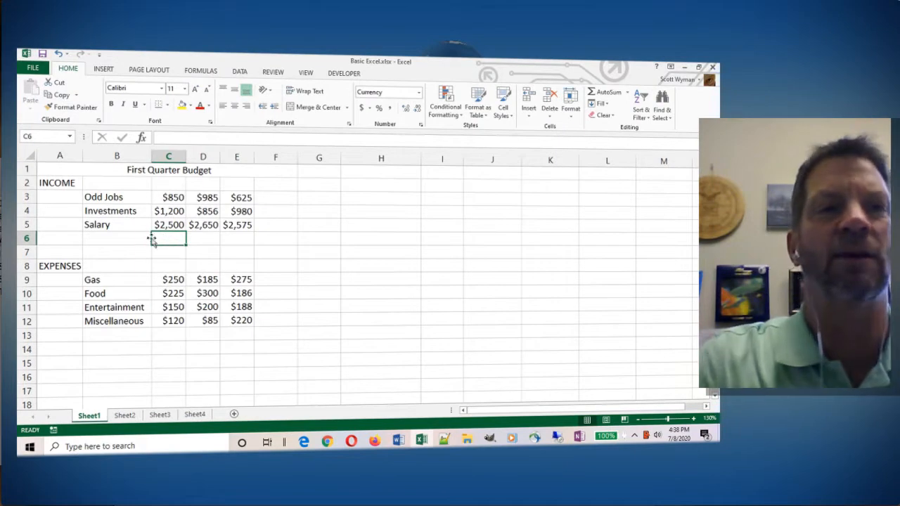
{"action": "left_click", "coordinate": [116, 236]}
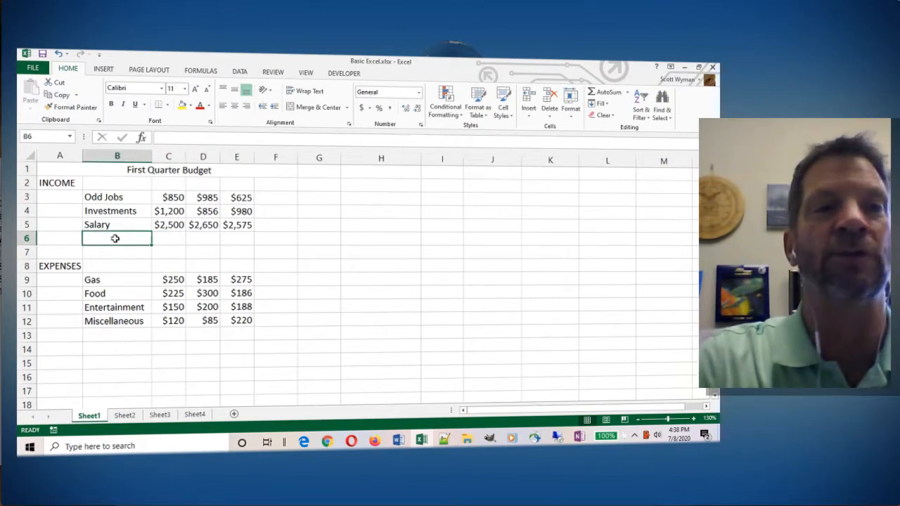
{"action": "left_click", "coordinate": [127, 336]}
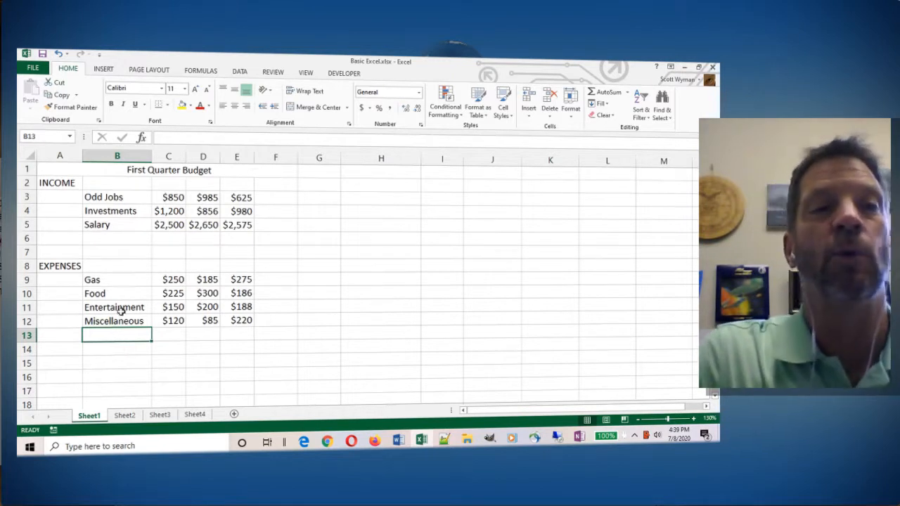
{"action": "left_click", "coordinate": [117, 238]}
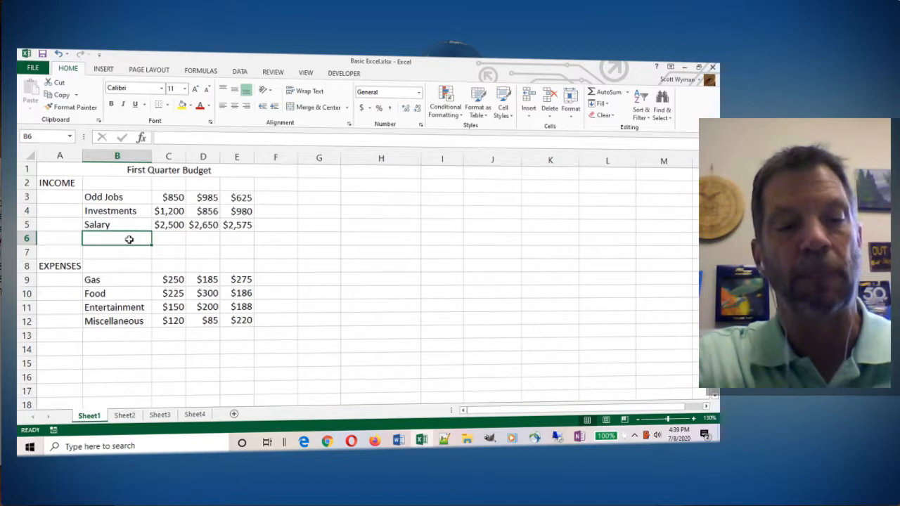
{"action": "left_click", "coordinate": [115, 334]}
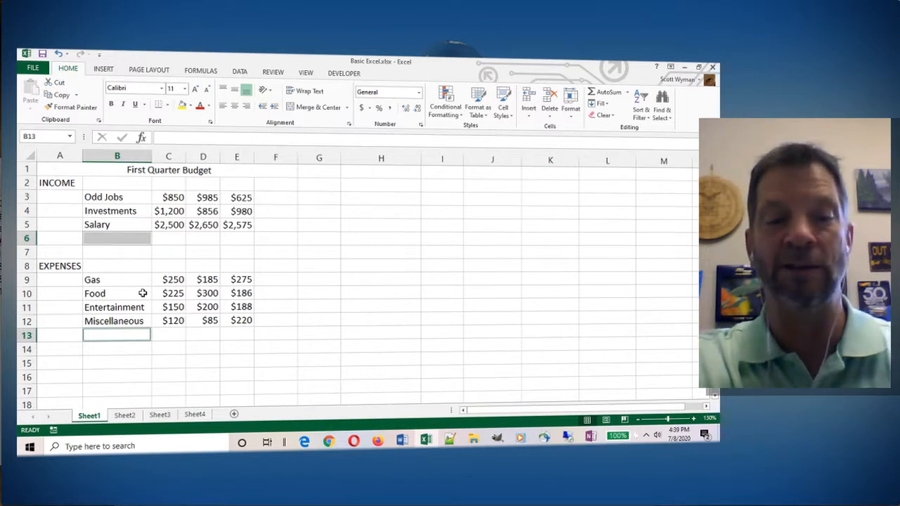
{"action": "type", "text": "Total"}
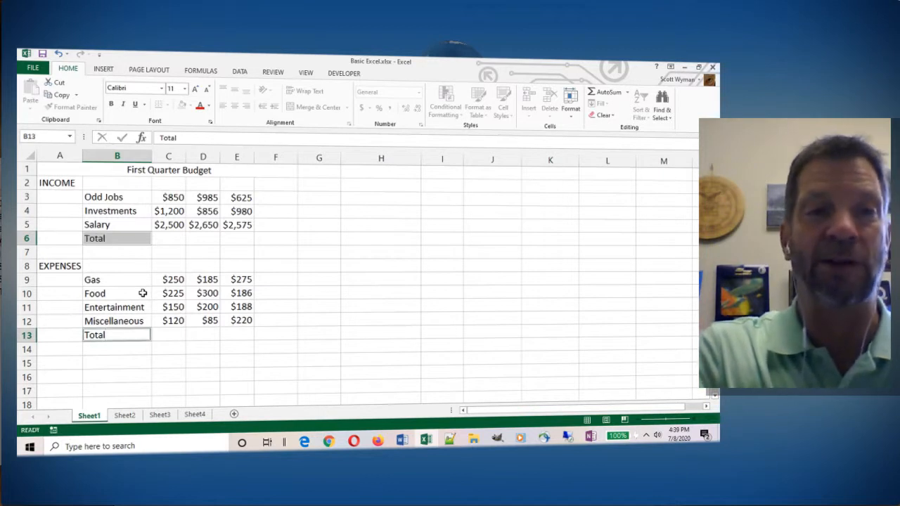
{"action": "key", "text": "ctrl+Return"}
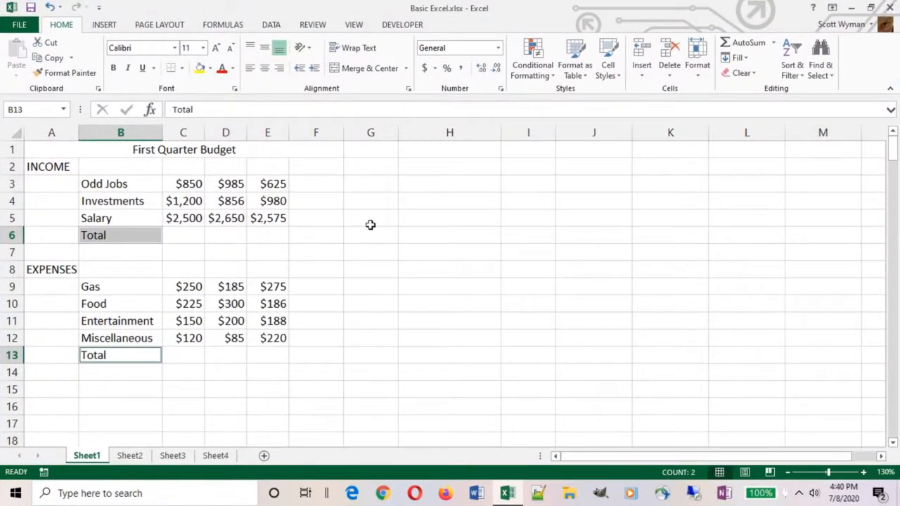
Fill the whole range I3 to K11 with a first name in one entry, and clear the range again
{"action": "left_click_drag", "start_coordinate": [521, 185], "coordinate": [679, 320]}
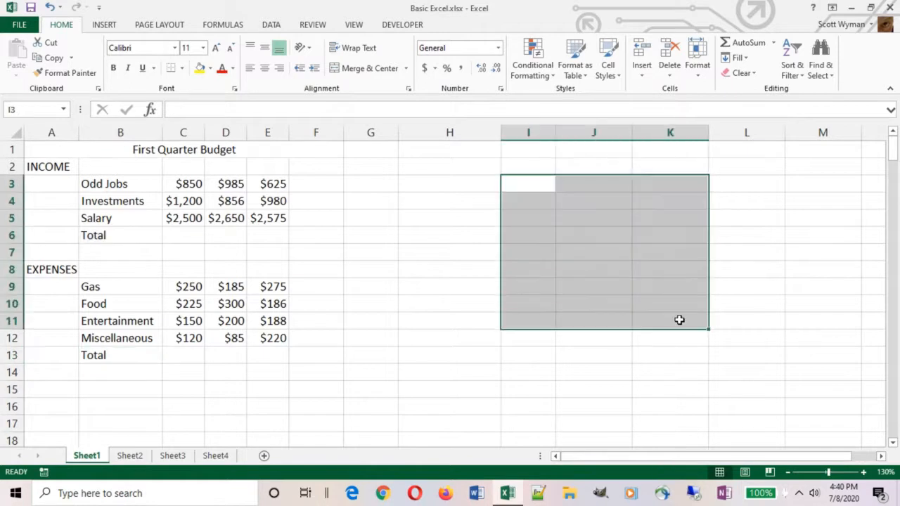
{"action": "type", "text": "Scott"}
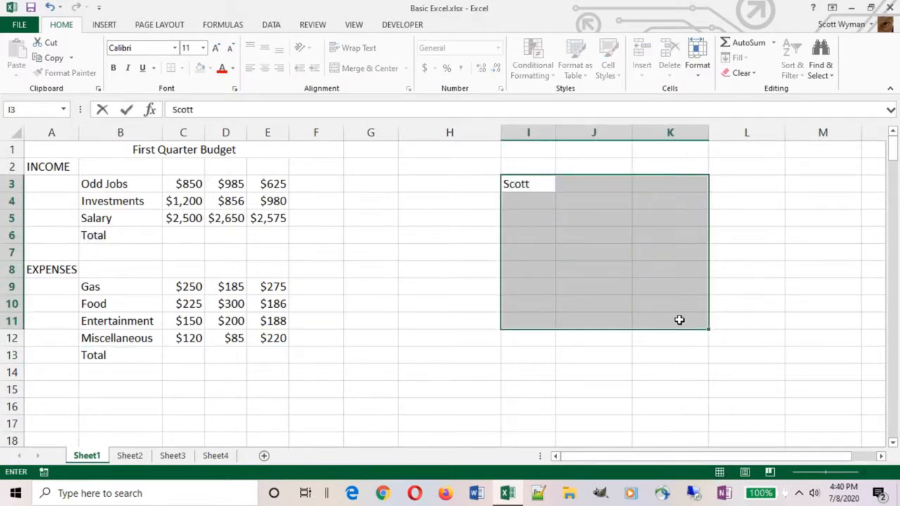
{"action": "key", "text": "ctrl+Return"}
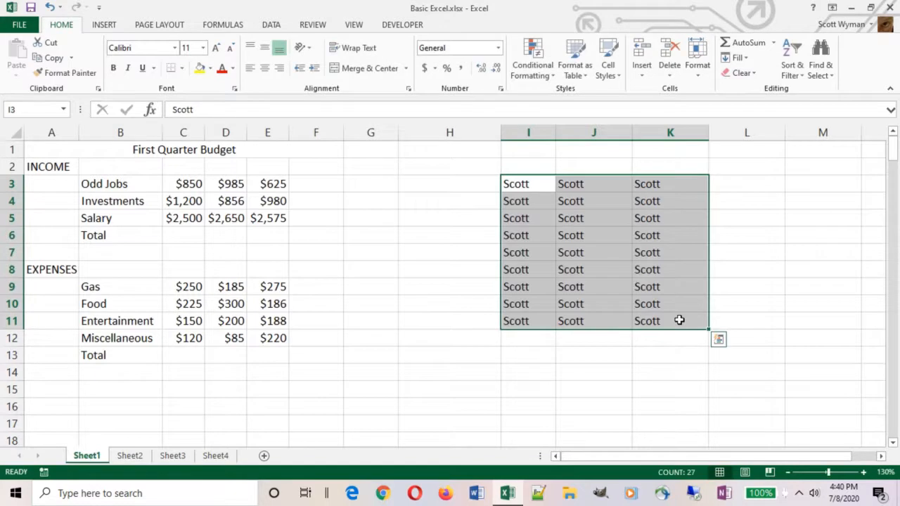
{"action": "key", "text": "Delete"}
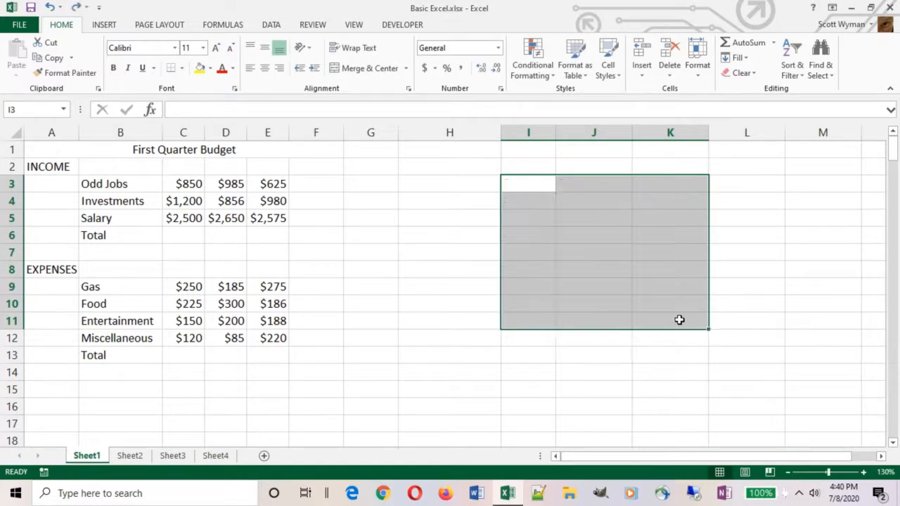
Fill the separate ranges H2:H4, J7:J9, L2:L4 and L11:L14 with a first name in one entry, and clear them again
{"action": "left_click_drag", "start_coordinate": [447, 173], "coordinate": [444, 198]}
{"action": "left_click_drag", "start_coordinate": [617, 254], "coordinate": [616, 291], "text": "ctrl"}
{"action": "left_click_drag", "start_coordinate": [749, 169], "coordinate": [751, 198], "text": "ctrl"}
{"action": "left_click_drag", "start_coordinate": [753, 315], "coordinate": [755, 374], "text": "ctrl"}
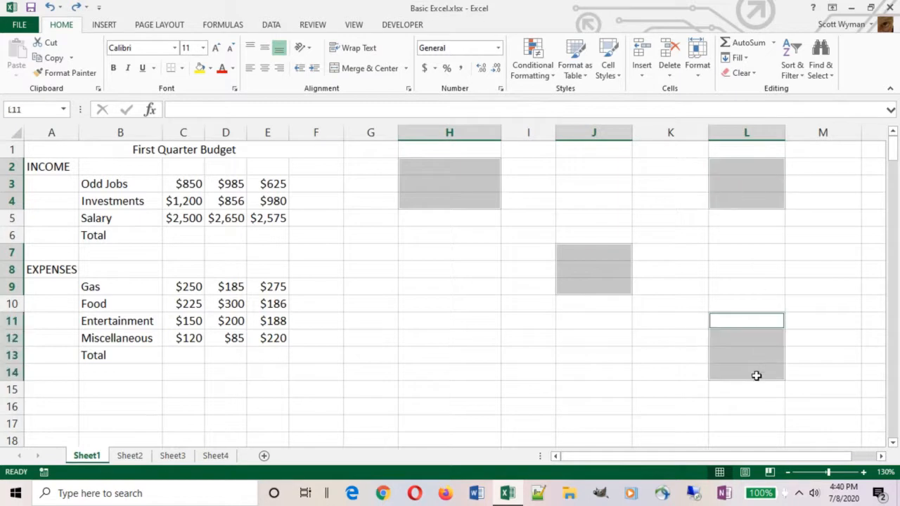
{"action": "type", "text": "Scott"}
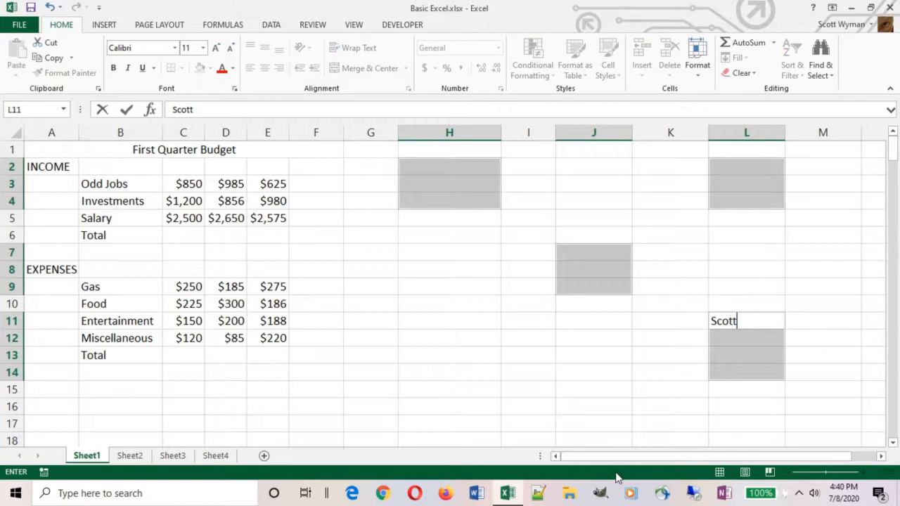
{"action": "key", "text": "ctrl+Return"}
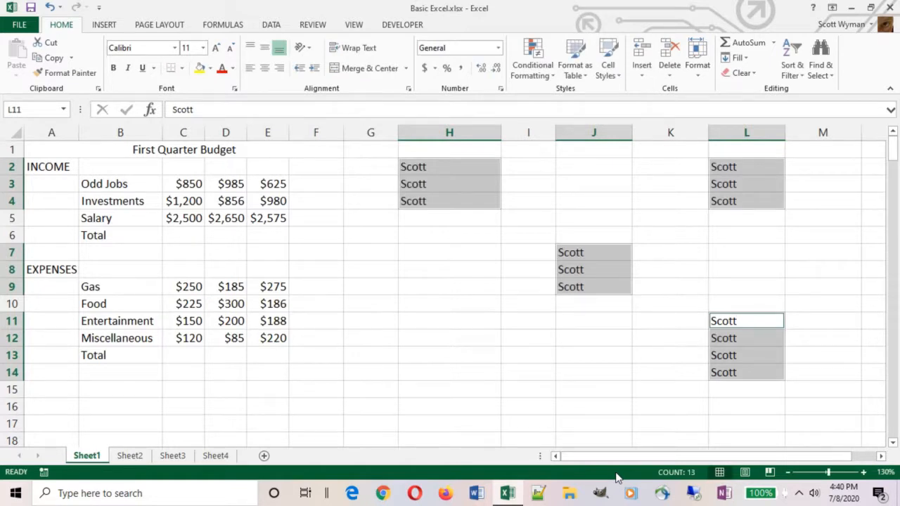
{"action": "key", "text": "Delete"}
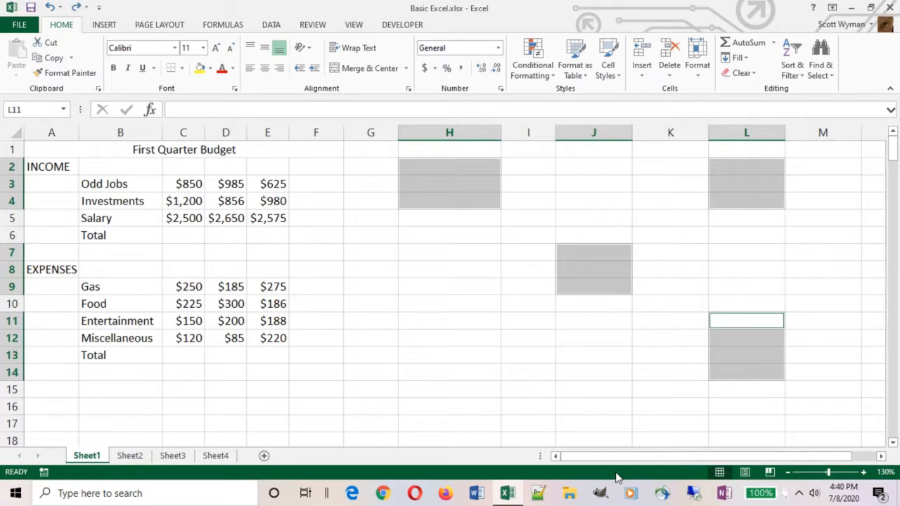
Fill the same four selected ranges in columns H, J and L with 123 in one entry, and clear them again
{"action": "type", "text": "123"}
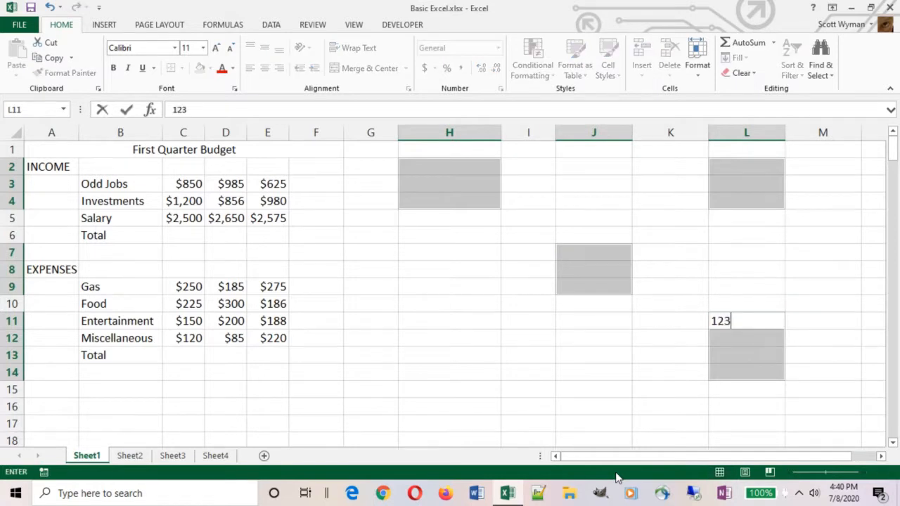
{"action": "key", "text": "ctrl+Return"}
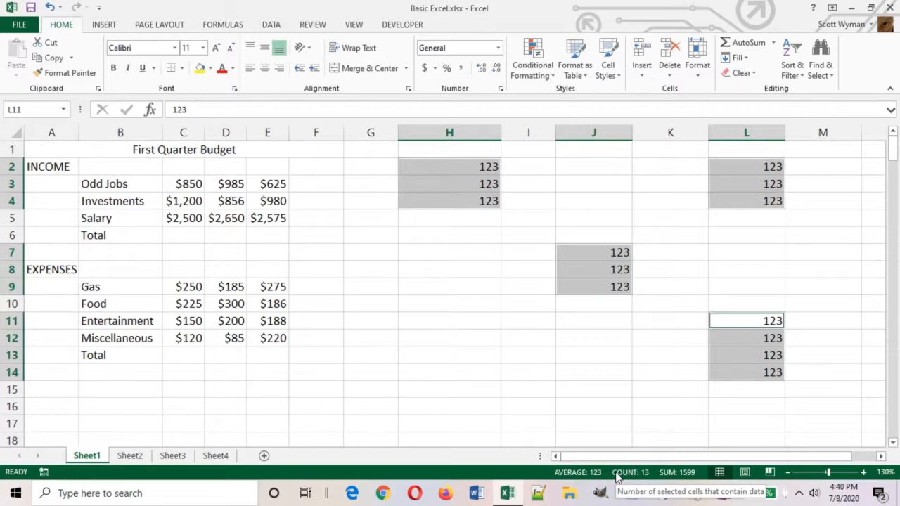
{"action": "key", "text": "Delete"}
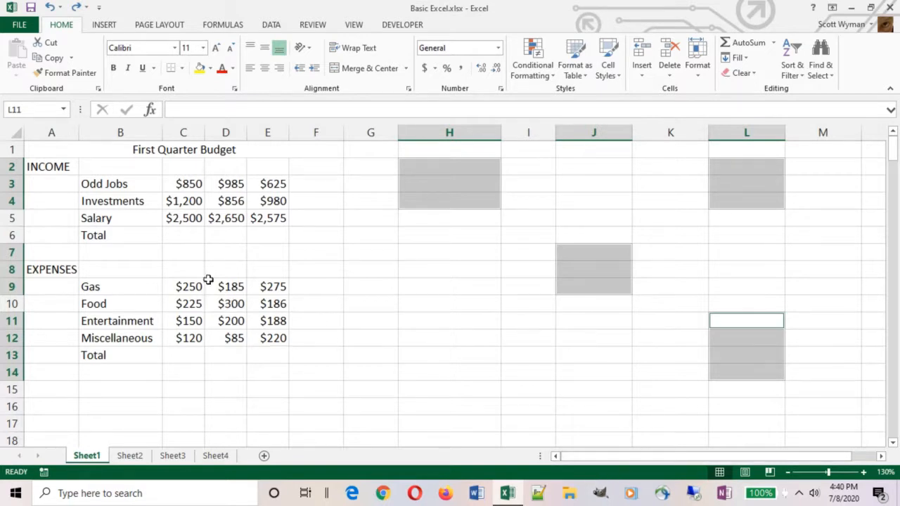
Enter the formula =850+1200+2500 in cell C6 to total the first income column
{"action": "left_click", "coordinate": [183, 236]}
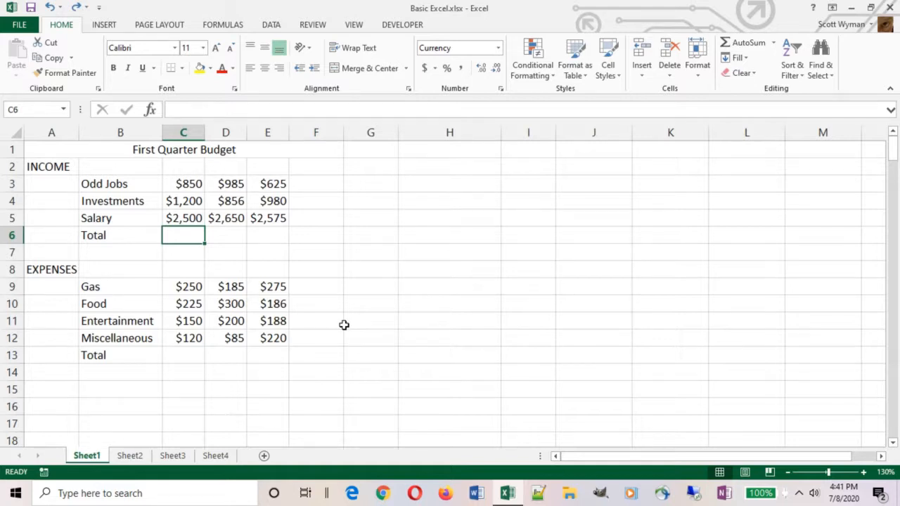
{"action": "type", "text": "="}
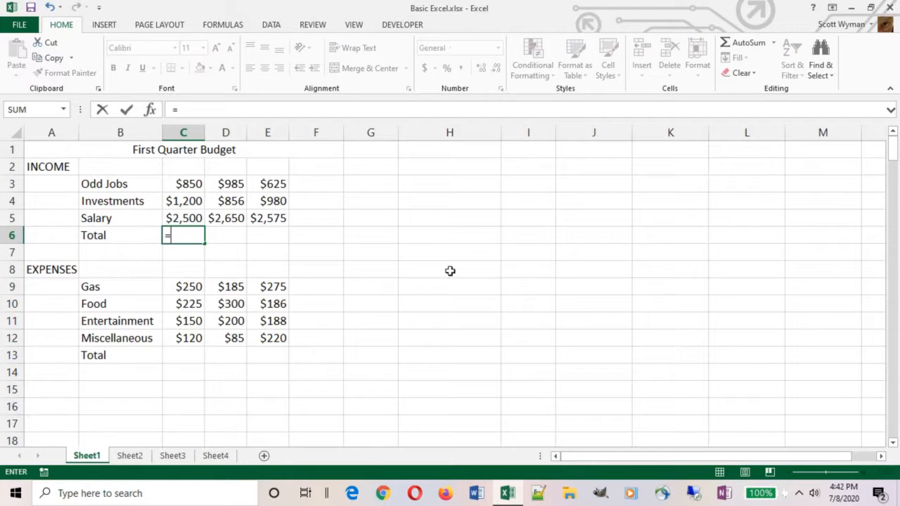
{"action": "type", "text": "850+12"}
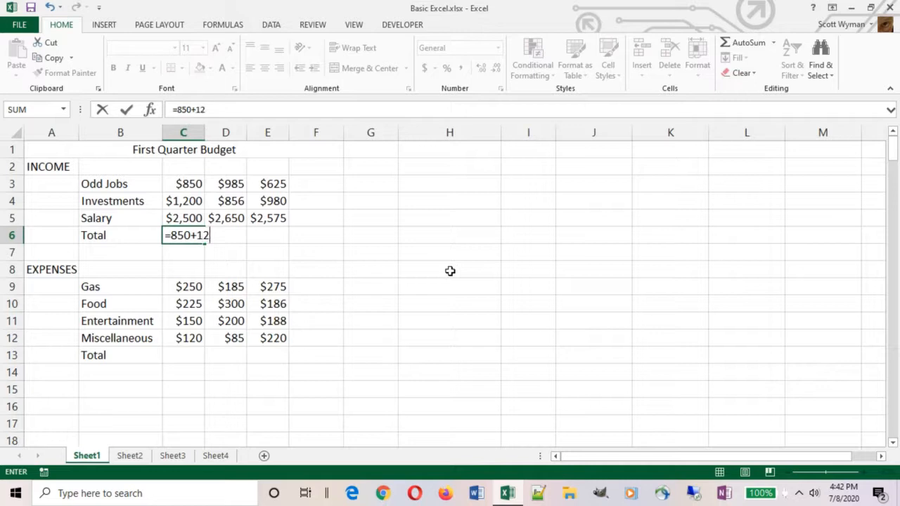
{"action": "type", "text": "00+2500"}
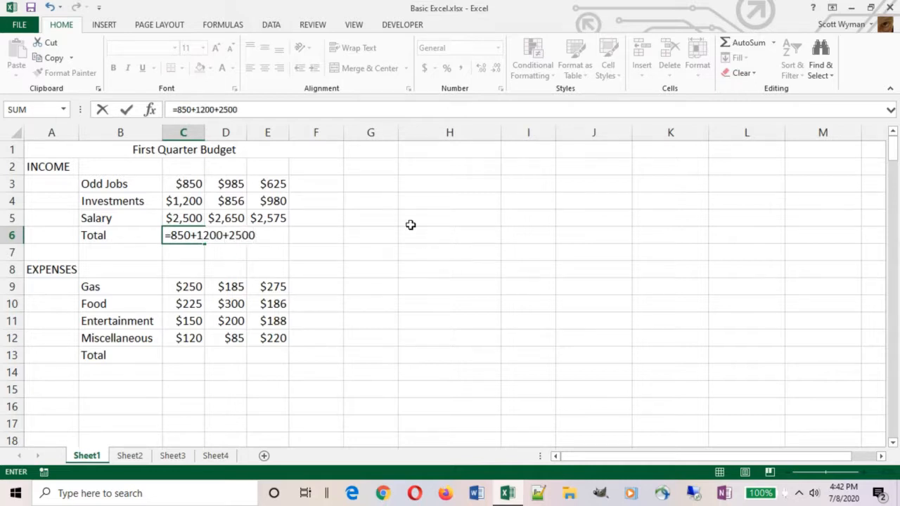
{"action": "left_click", "coordinate": [126, 109]}
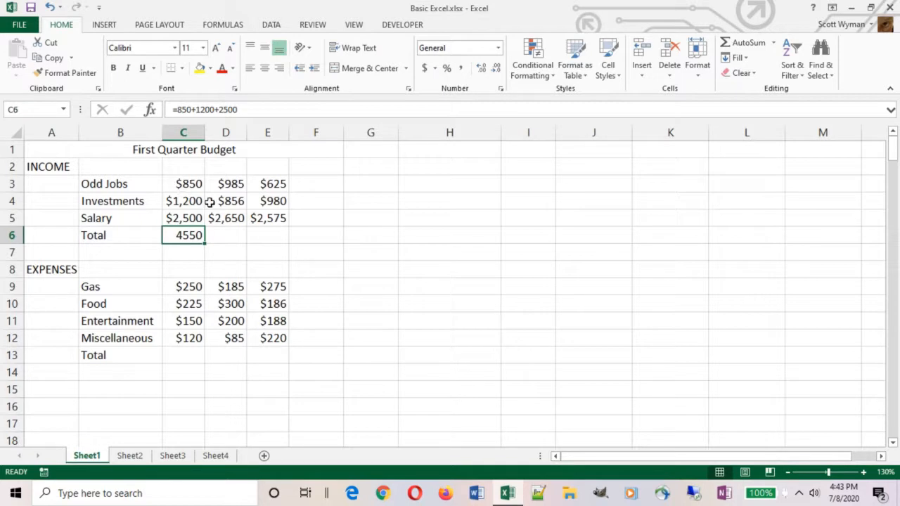
Change the Odd Jobs amount in cell C3 to 1850
{"action": "left_click", "coordinate": [181, 184]}
{"action": "left_click", "coordinate": [179, 199]}
{"action": "left_click", "coordinate": [179, 214]}
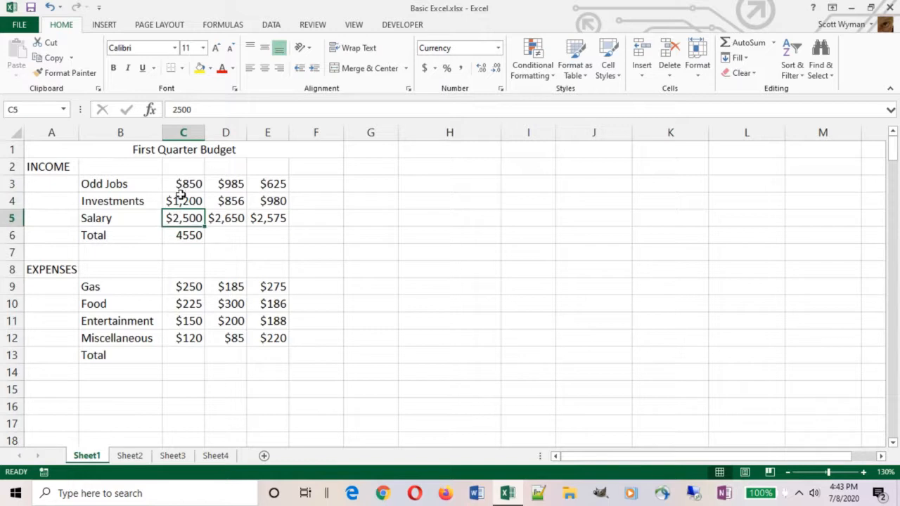
{"action": "left_click", "coordinate": [185, 185]}
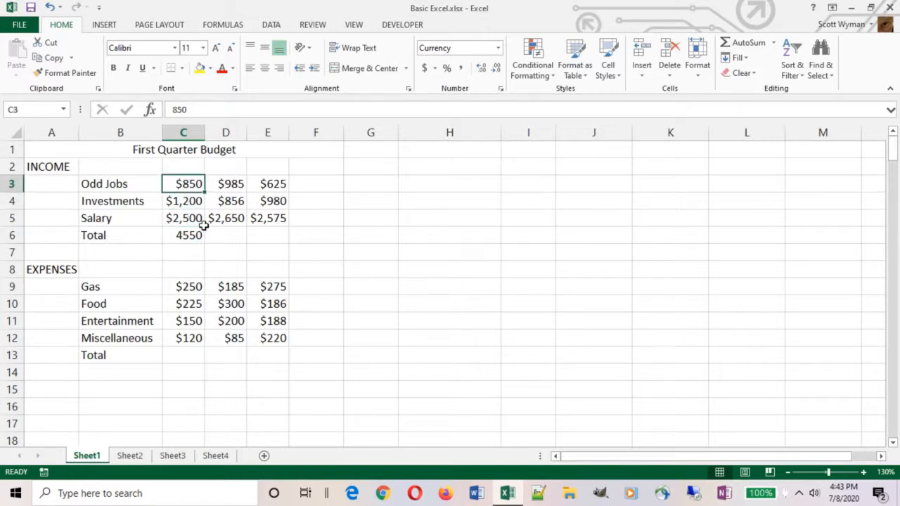
{"action": "type", "text": "1850"}
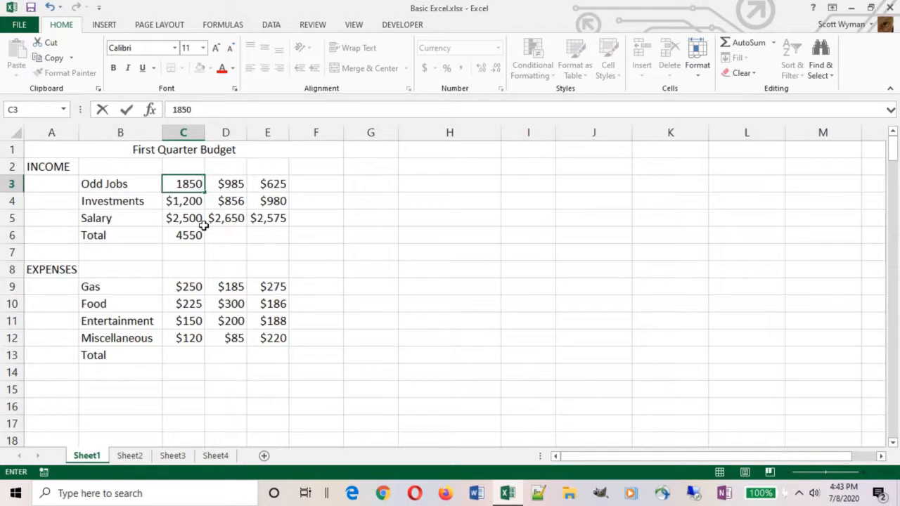
{"action": "key", "text": "Return"}
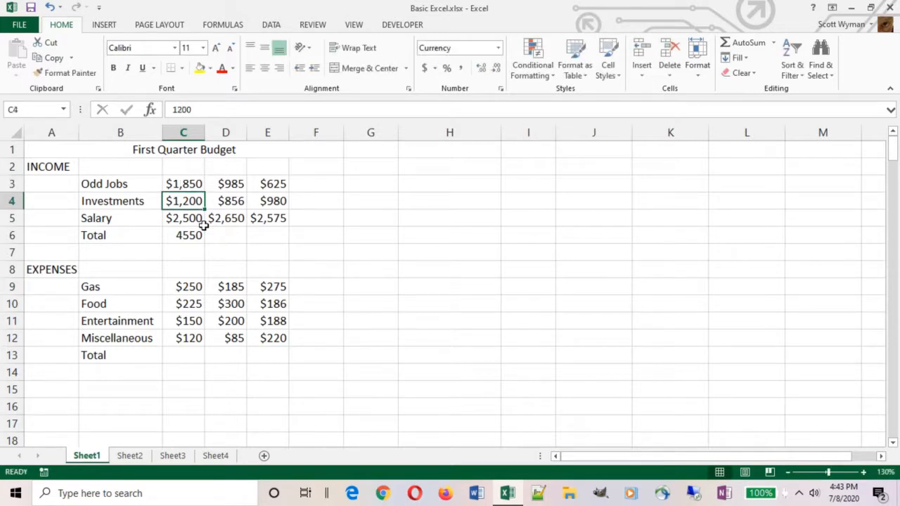
Change the income total formula in cell C6 to =1850+1200+2500 to match the Odd Jobs amount
{"action": "left_click", "coordinate": [187, 234]}
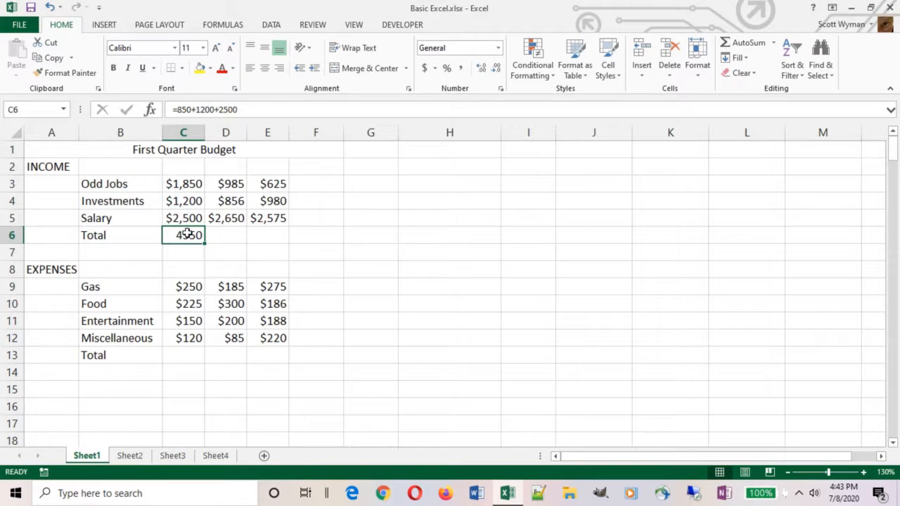
{"action": "left_click", "coordinate": [175, 110]}
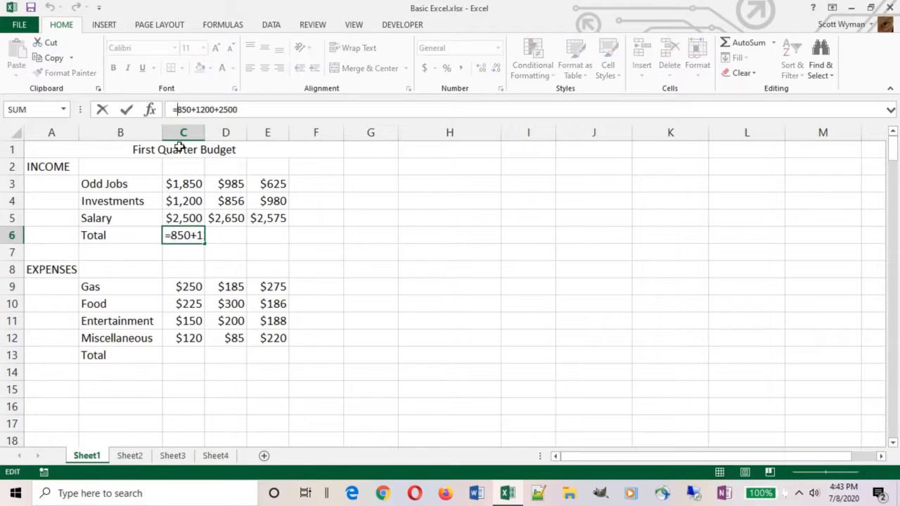
{"action": "type", "text": "1"}
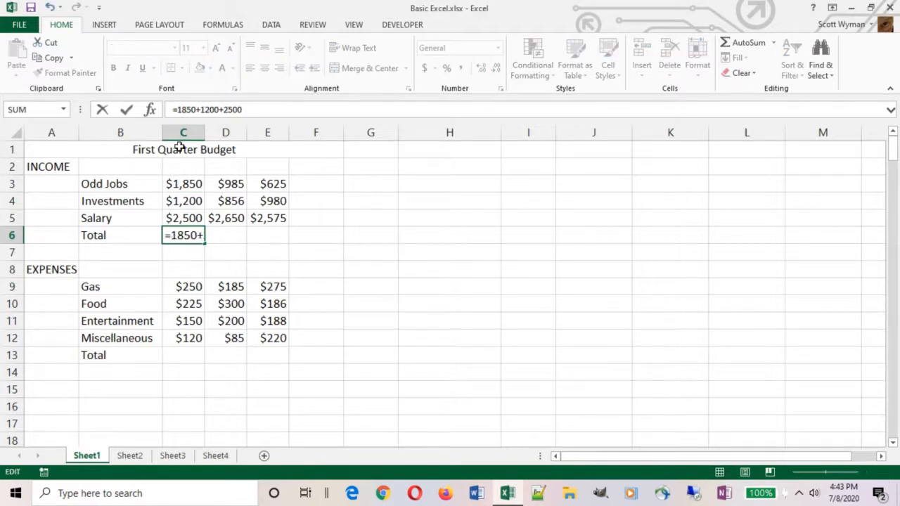
{"action": "key", "text": "Return"}
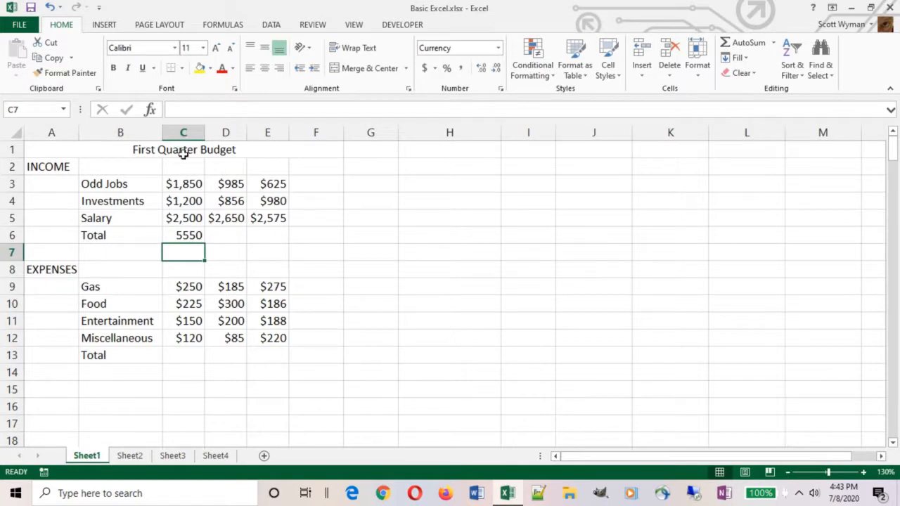
{"action": "left_click", "coordinate": [180, 184]}
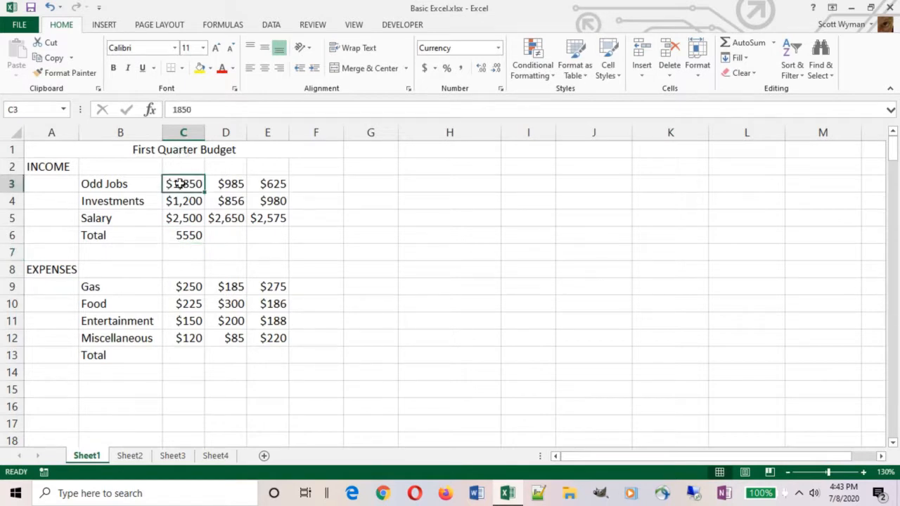
Clear the typed-number formula in cell C6 and total the income with the cell-reference formula =C3+C4+C5
{"action": "left_click", "coordinate": [180, 238]}
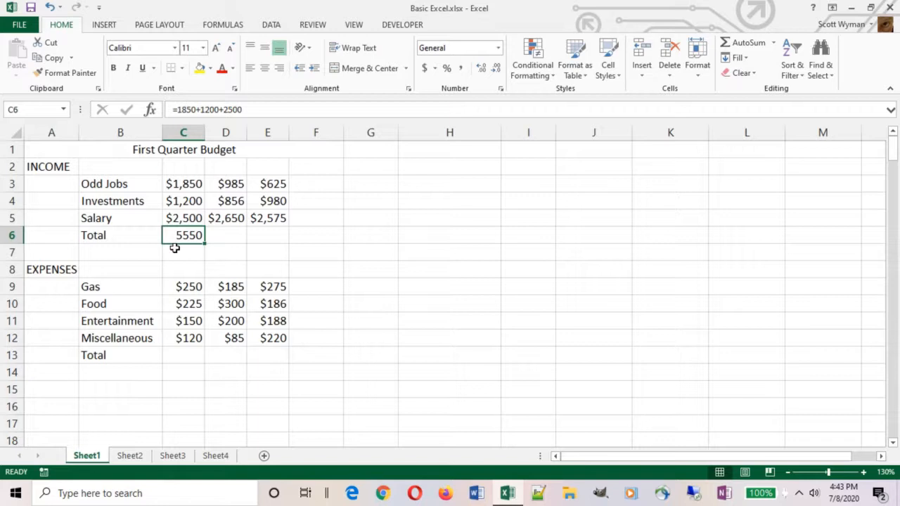
{"action": "key", "text": "Delete"}
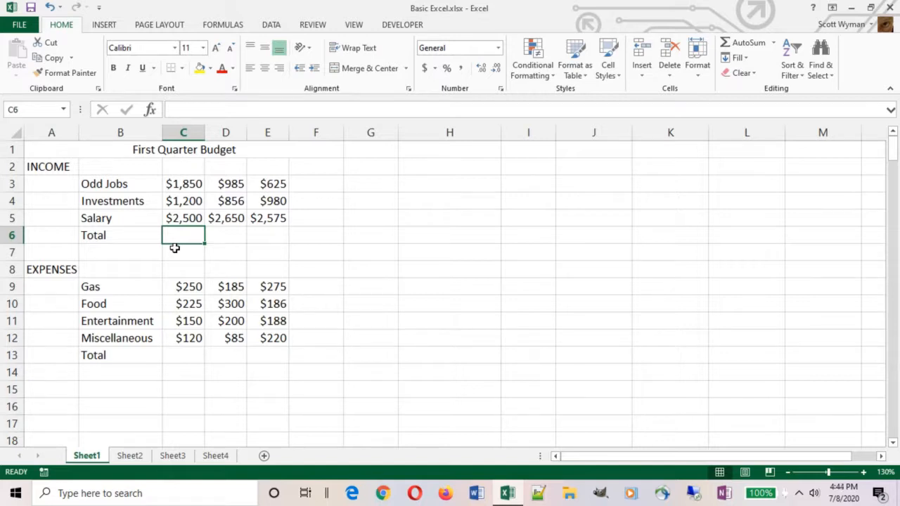
{"action": "left_click", "coordinate": [184, 180]}
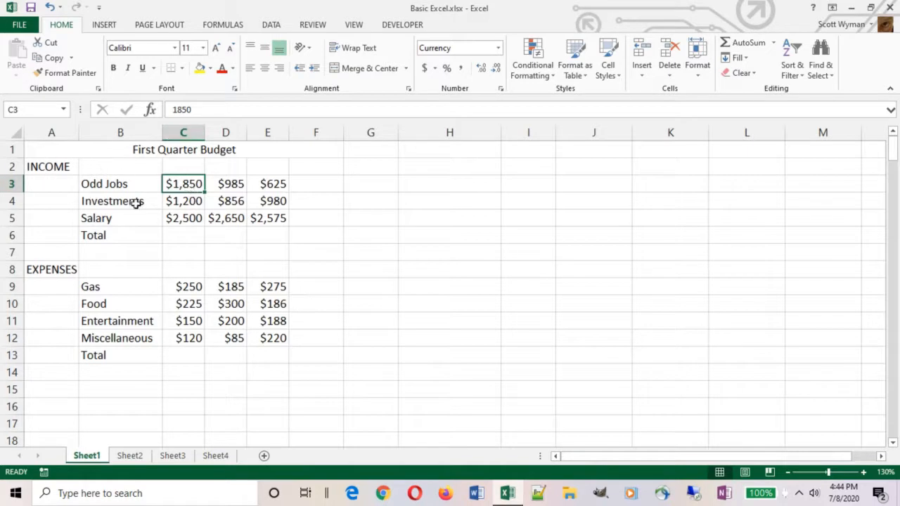
{"action": "left_click", "coordinate": [174, 205]}
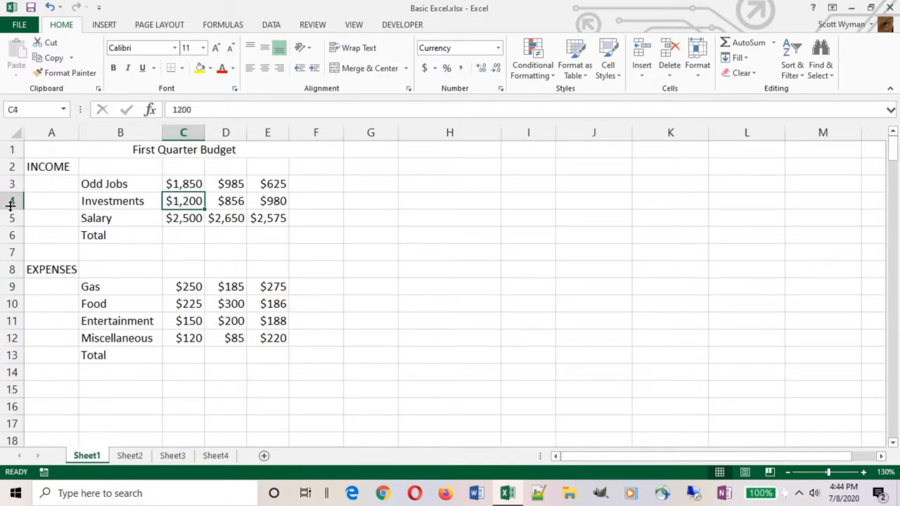
{"action": "left_click", "coordinate": [184, 217]}
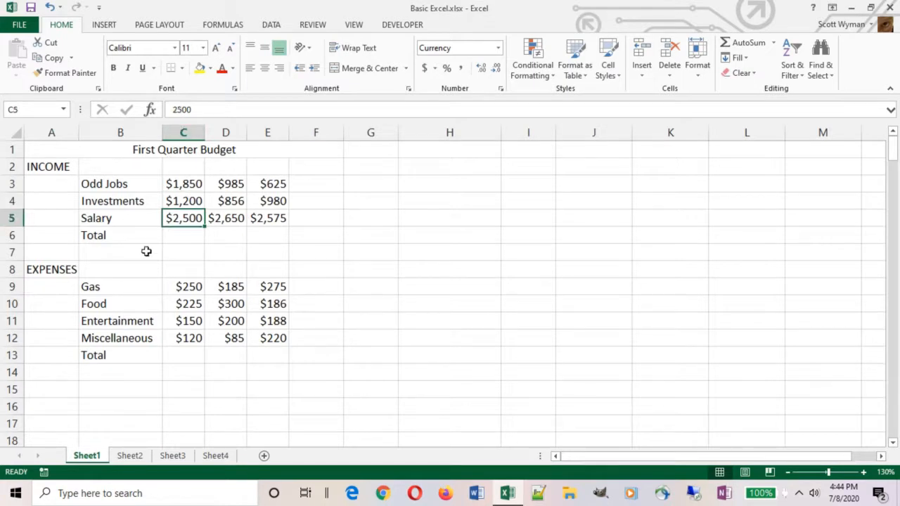
{"action": "left_click", "coordinate": [176, 238]}
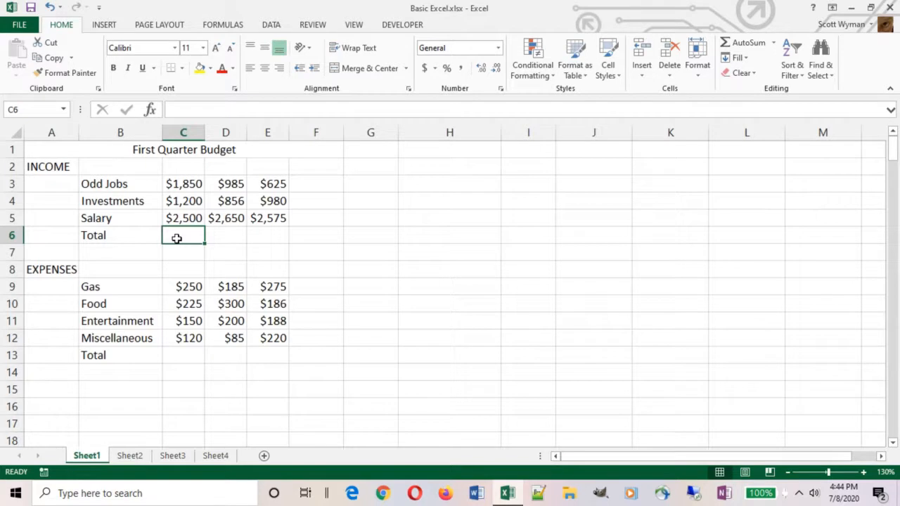
{"action": "type", "text": "="}
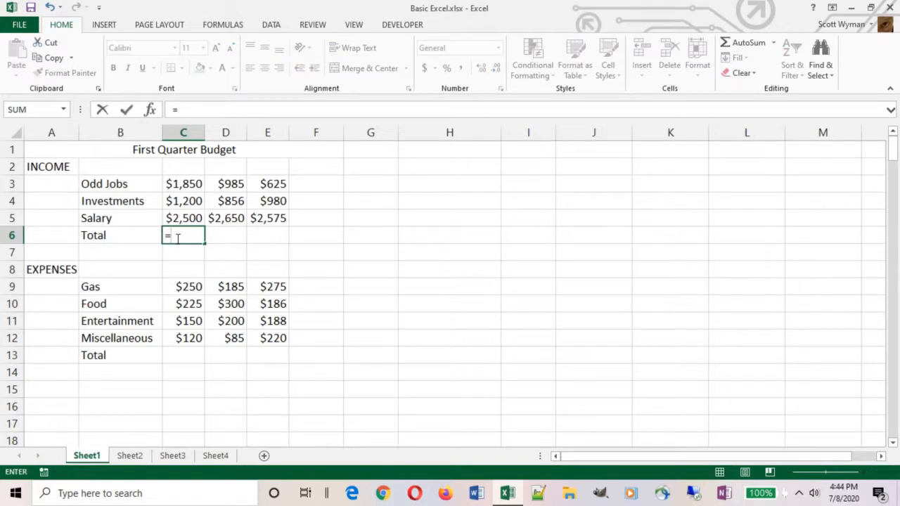
{"action": "type", "text": "c"}
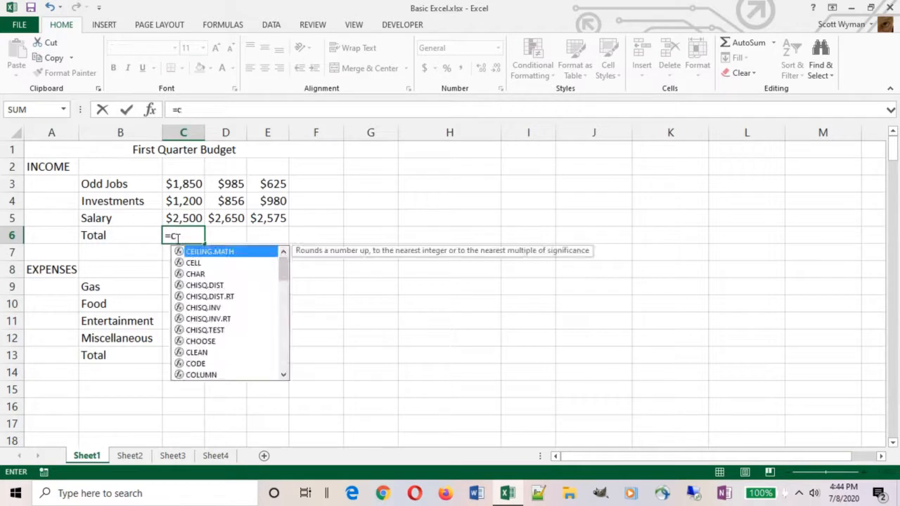
{"action": "type", "text": "3+c4+c5"}
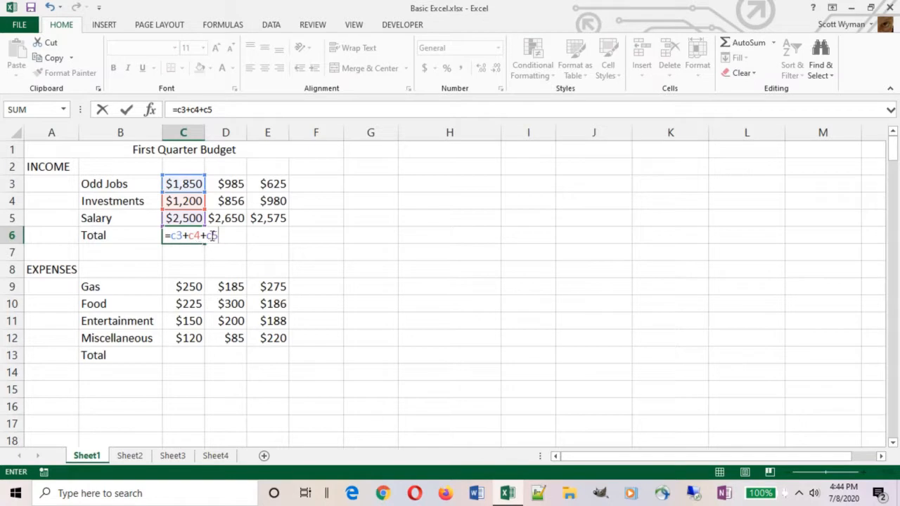
{"action": "left_click", "coordinate": [125, 113]}
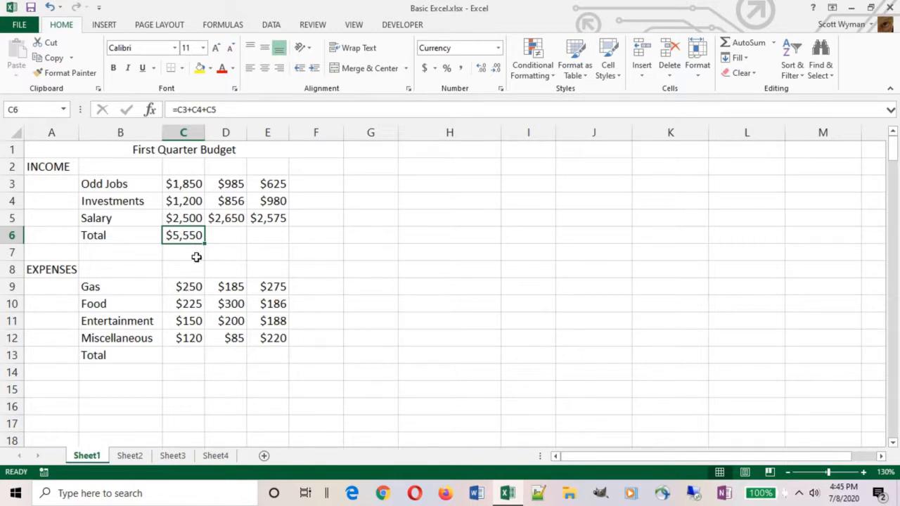
Change the Odd Jobs amount in cell C3 to 850
{"action": "left_click", "coordinate": [180, 185]}
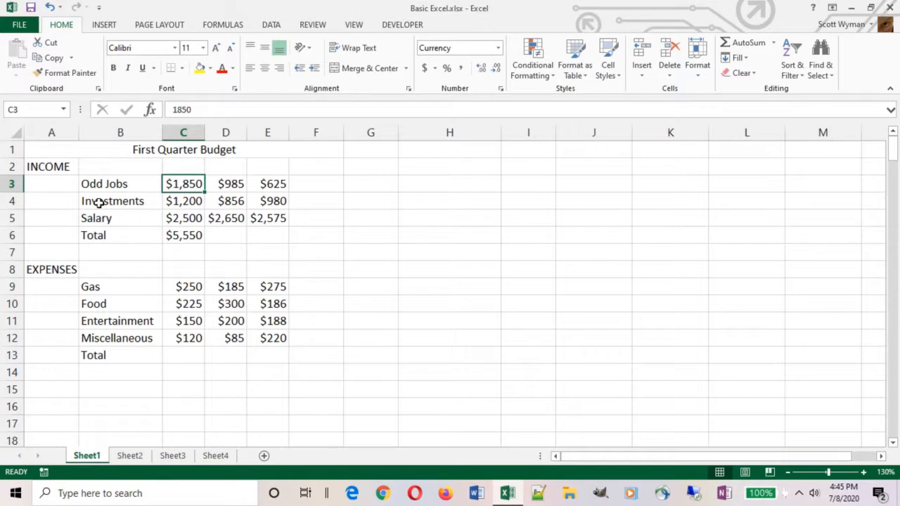
{"action": "type", "text": "850"}
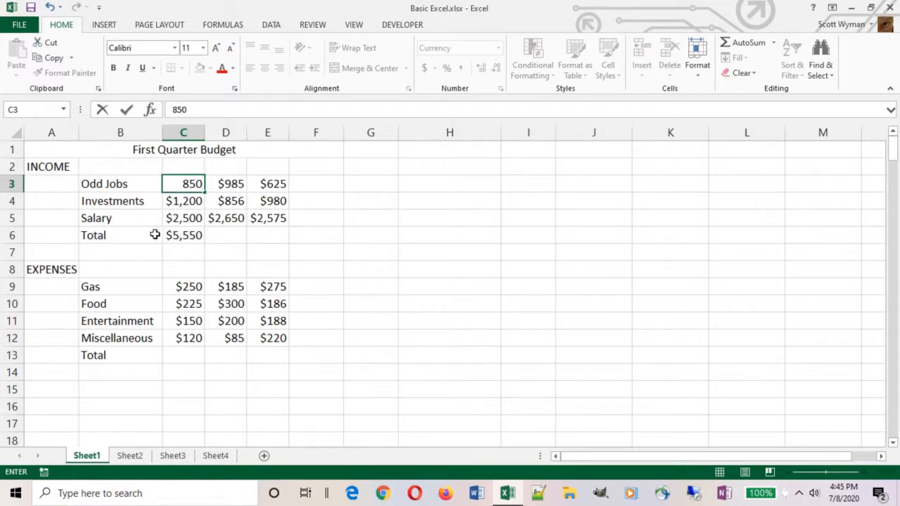
{"action": "key", "text": "Return"}
{"action": "key", "text": "Down"}
{"action": "key", "text": "Down"}
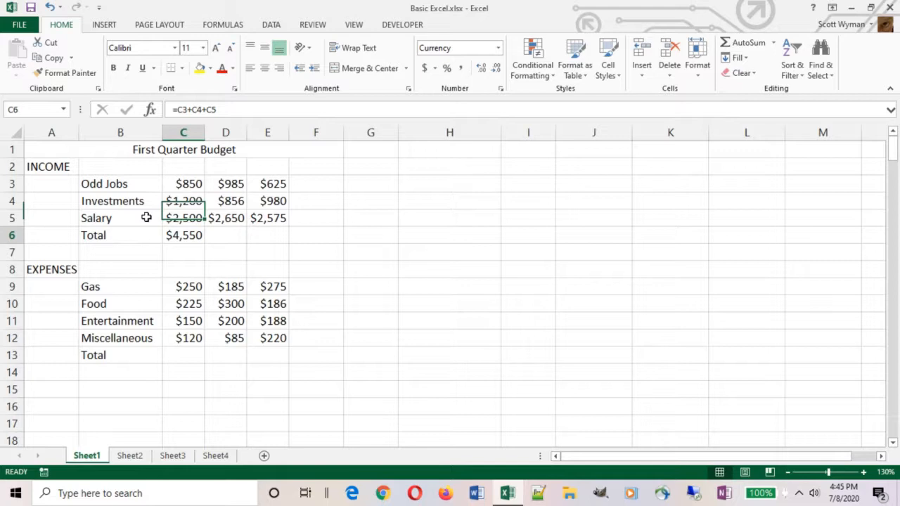
Clear the income total in cell C6 and begin a new formula there with =sum
{"action": "left_click", "coordinate": [178, 235]}
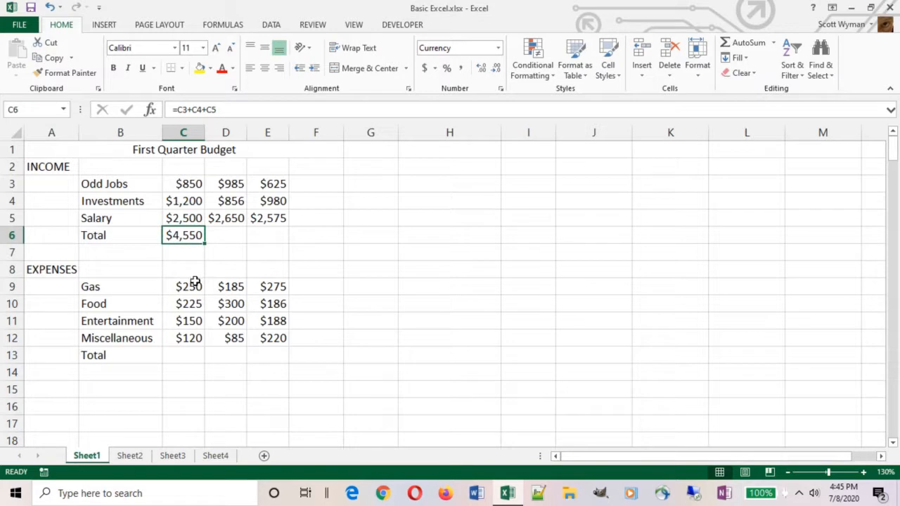
{"action": "key", "text": "Delete"}
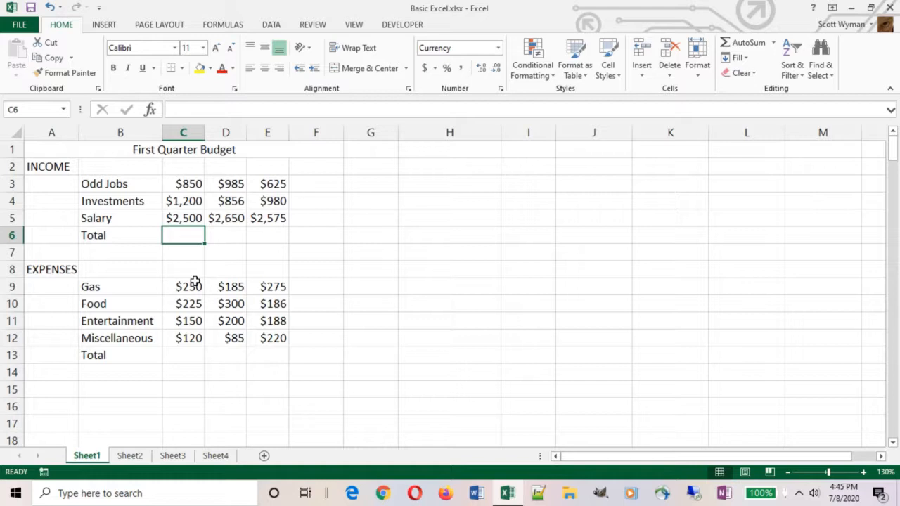
{"action": "type", "text": "="}
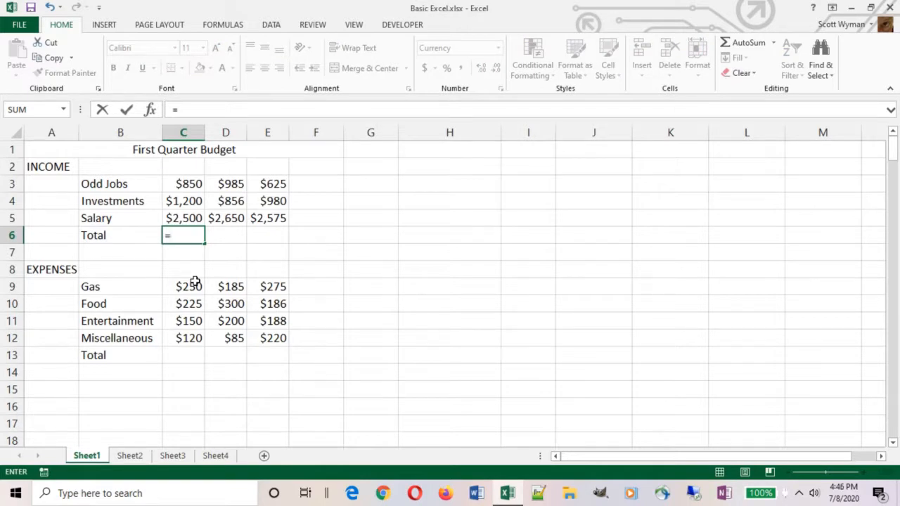
{"action": "type", "text": "sum"}
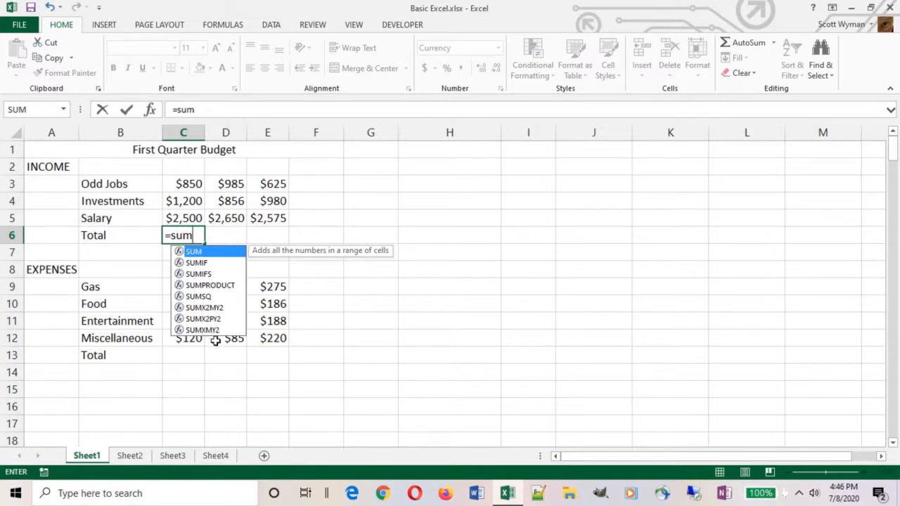
Look through the suggested functions whose names begin with SUM, and return to SUM
{"action": "key", "text": "Down"}
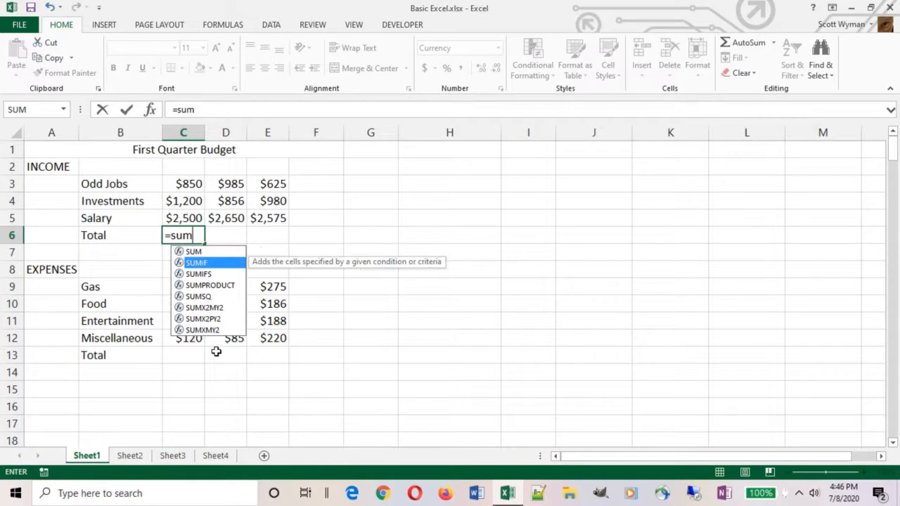
{"action": "key", "text": "Down"}
{"action": "key", "text": "Down"}
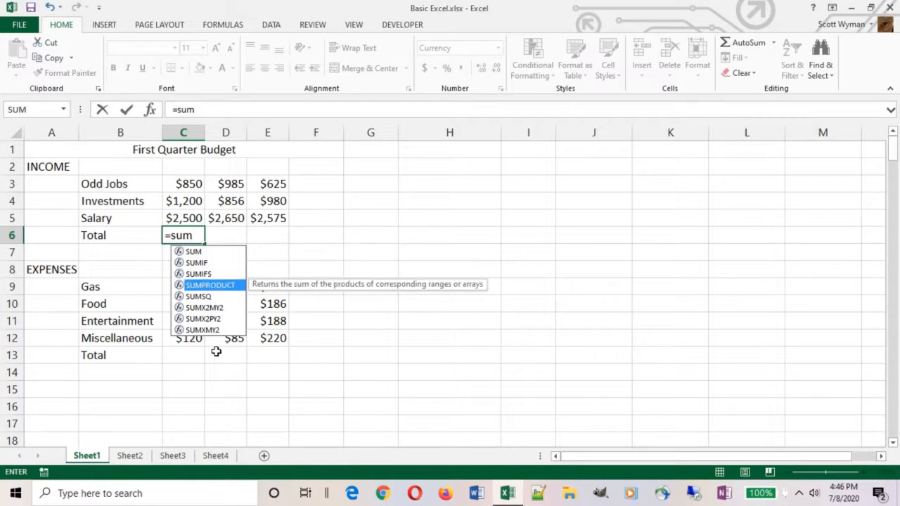
{"action": "key", "text": "Down"}
{"action": "key", "text": "Down"}
{"action": "key", "text": "Down"}
{"action": "key", "text": "Up"}
{"action": "key", "text": "Up"}
{"action": "key", "text": "Up"}
{"action": "key", "text": "Up"}
{"action": "key", "text": "Up"}
{"action": "key", "text": "Up"}
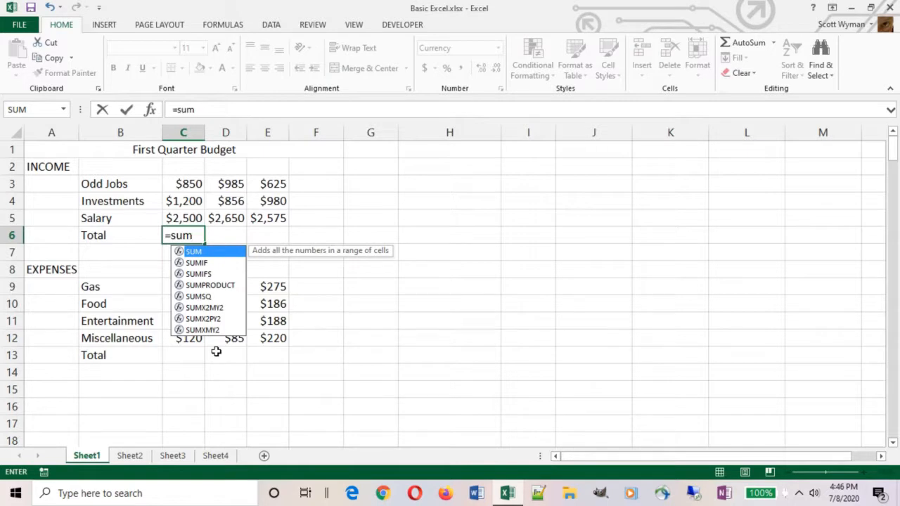
Try completing the formula in C6 with the suggested SUM and SUMIF functions, and trim the entry back to =SUM
{"action": "key", "text": "Tab"}
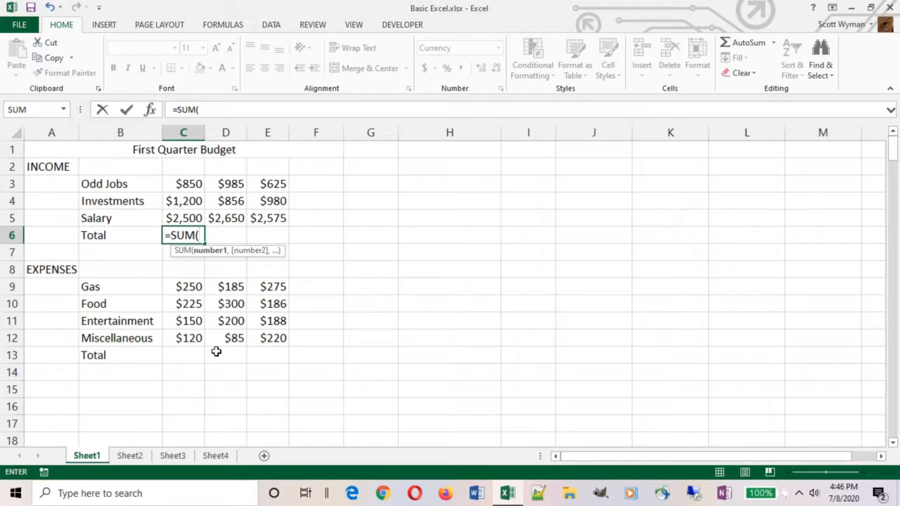
{"action": "key", "text": "BackSpace"}
{"action": "key", "text": "BackSpace"}
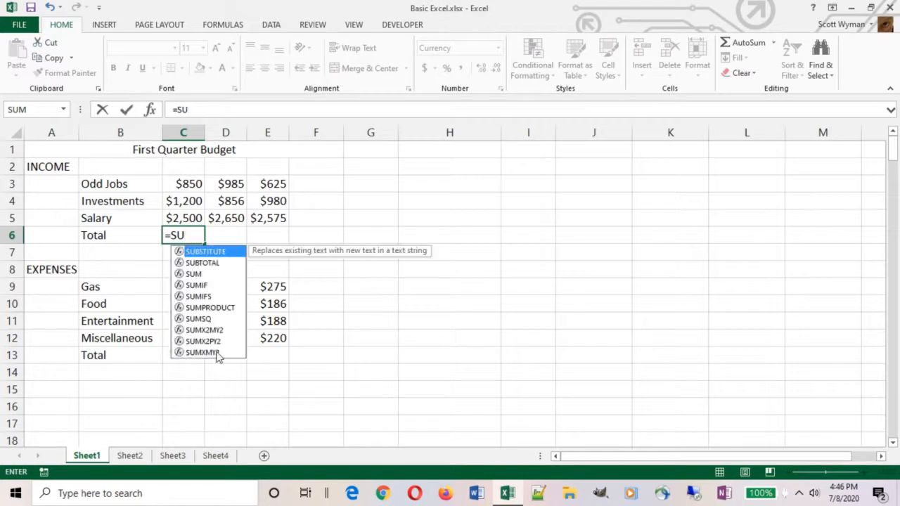
{"action": "key", "text": "Down"}
{"action": "key", "text": "Down"}
{"action": "key", "text": "Down"}
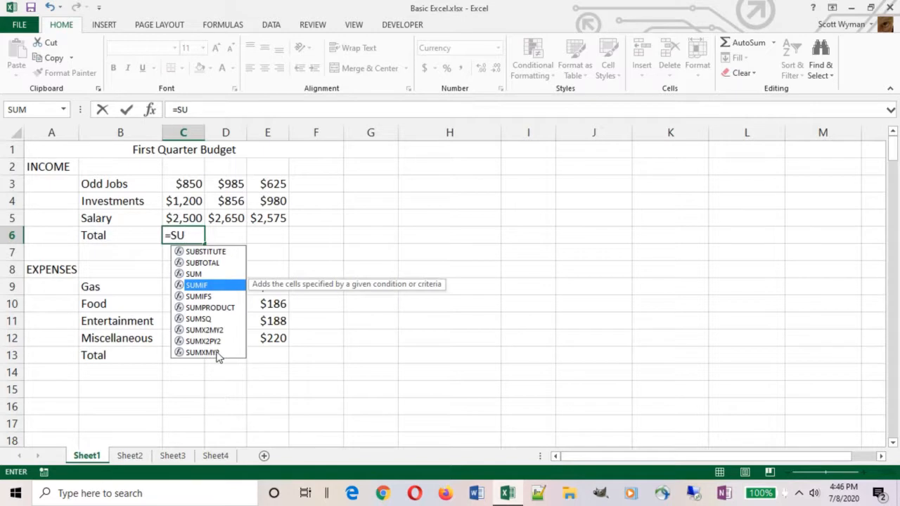
{"action": "key", "text": "Tab"}
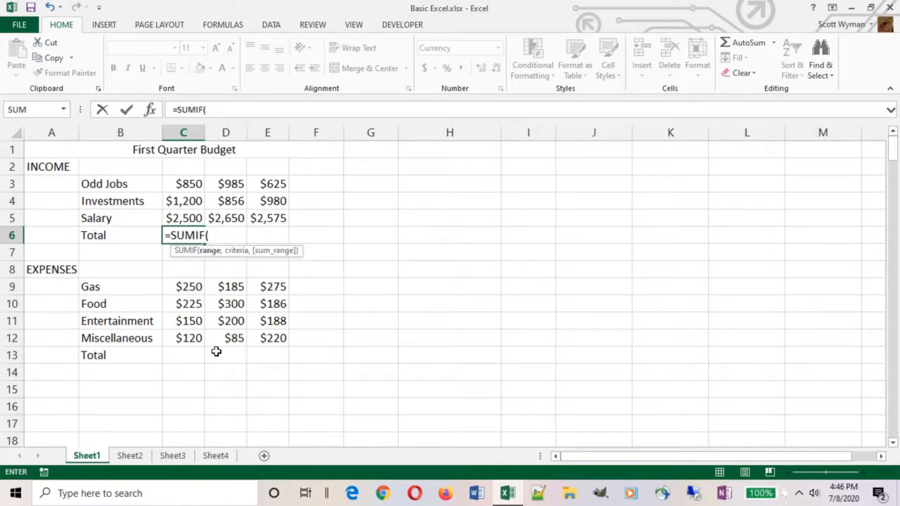
{"action": "key", "text": "BackSpace"}
{"action": "key", "text": "BackSpace"}
{"action": "key", "text": "BackSpace"}
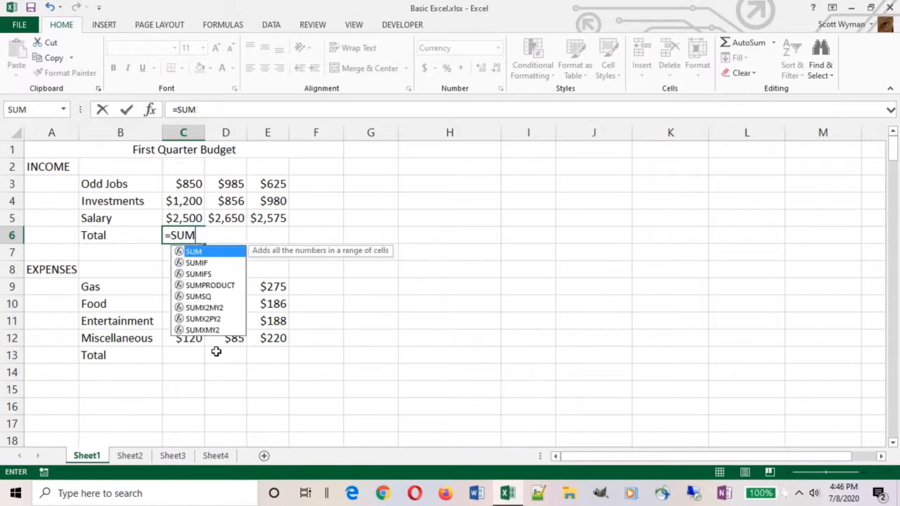
Complete the income total in C6 as =SUM(C5,C4,C3), picking the three income cells individually
{"action": "type", "text": "("}
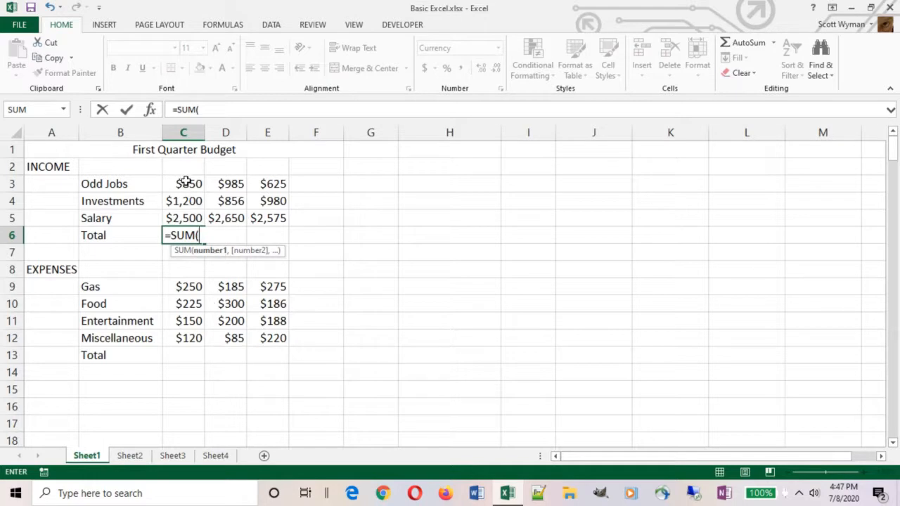
{"action": "left_click", "coordinate": [180, 220]}
{"action": "type", "text": ","}
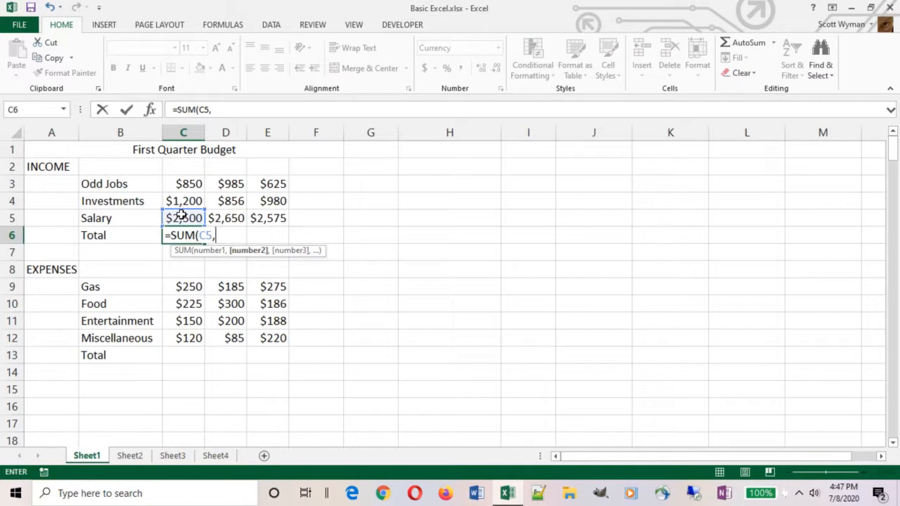
{"action": "left_click", "coordinate": [185, 205]}
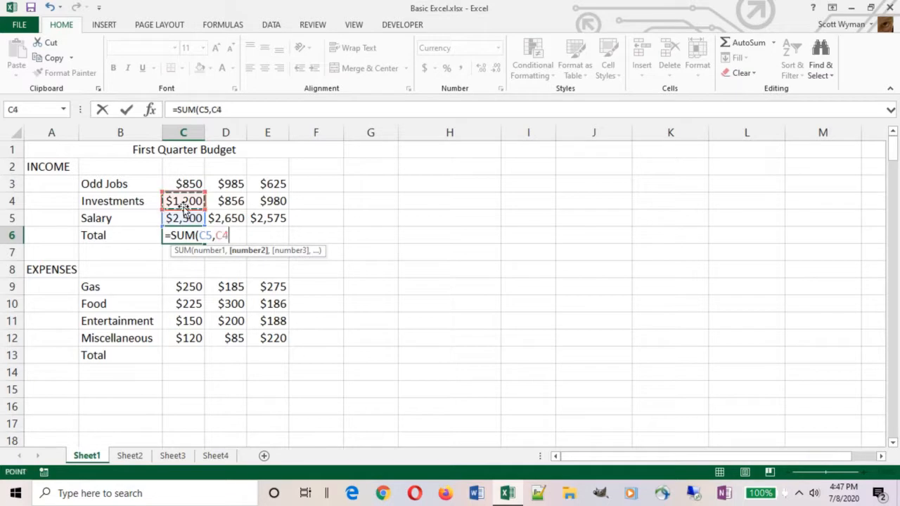
{"action": "type", "text": ","}
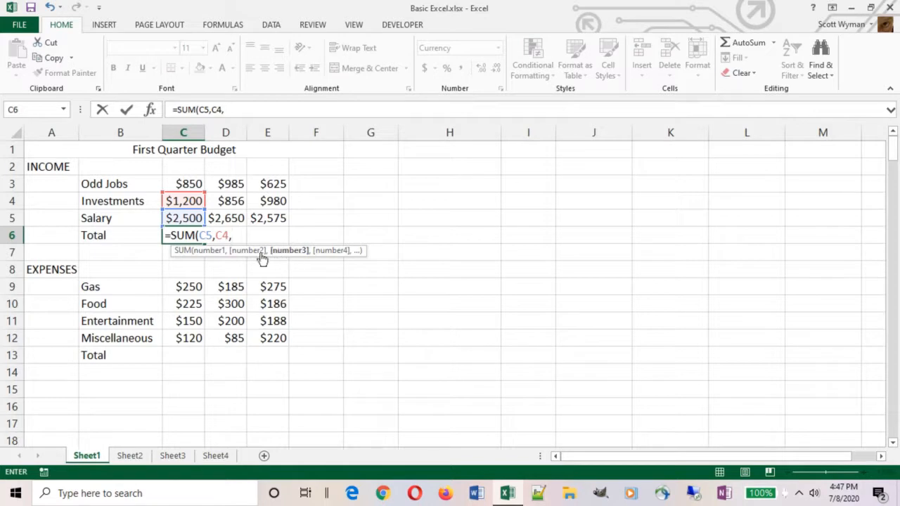
{"action": "left_click", "coordinate": [182, 182]}
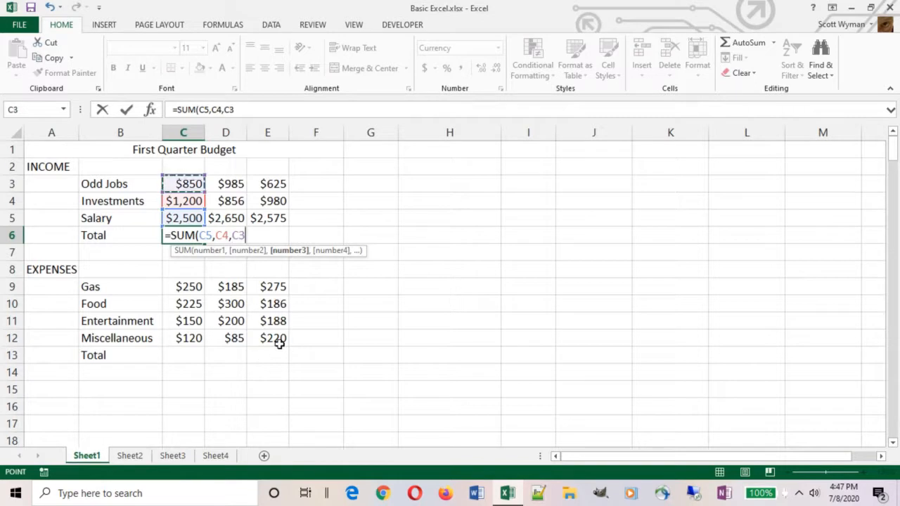
{"action": "type", "text": ")"}
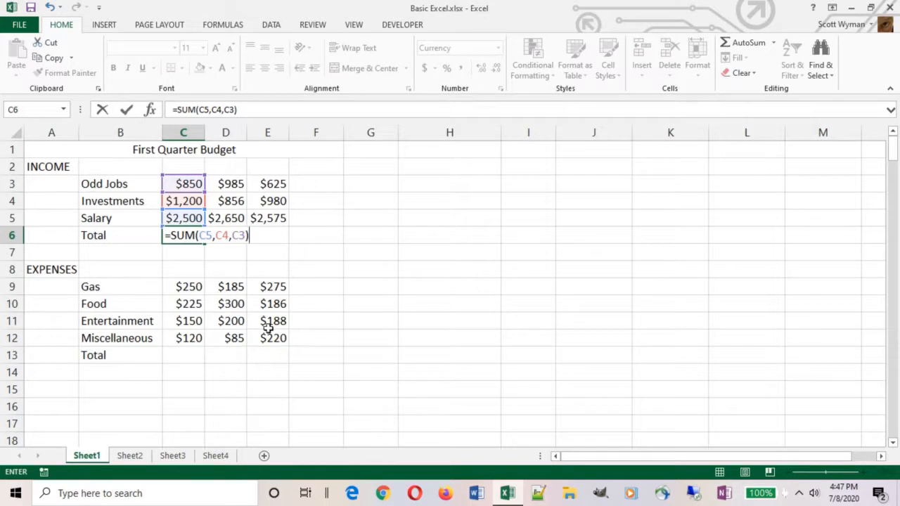
{"action": "left_click", "coordinate": [127, 111]}
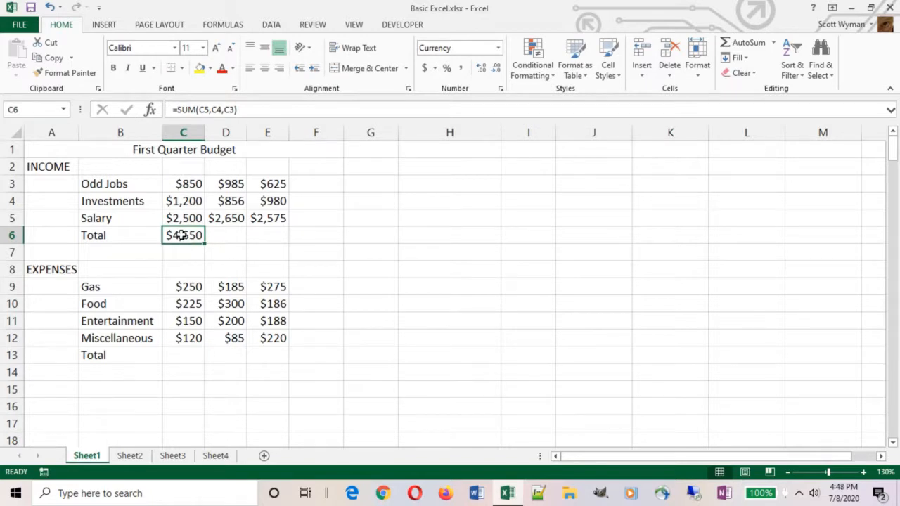
Replace the income total in C6 with =SUM(C4,C3,C5), picking the cells in a different order
{"action": "type", "text": "=sum("}
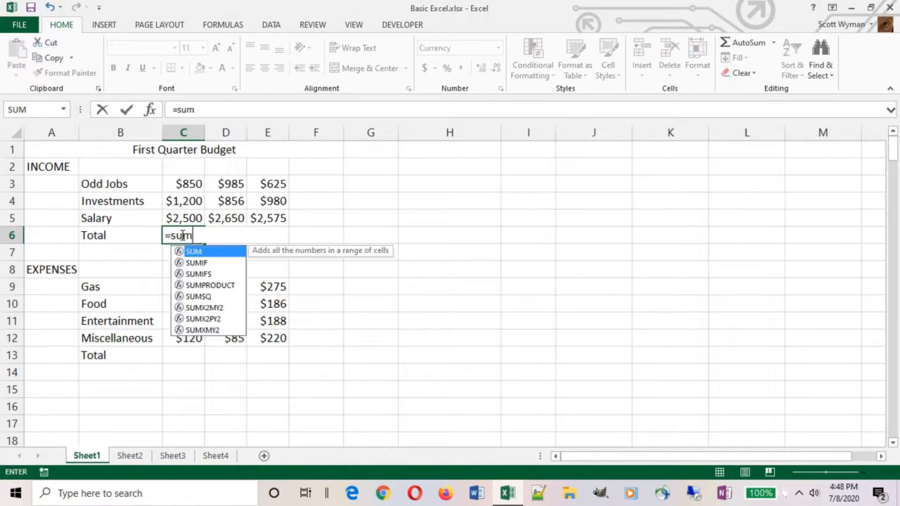
{"action": "left_click", "coordinate": [180, 201]}
{"action": "type", "text": ","}
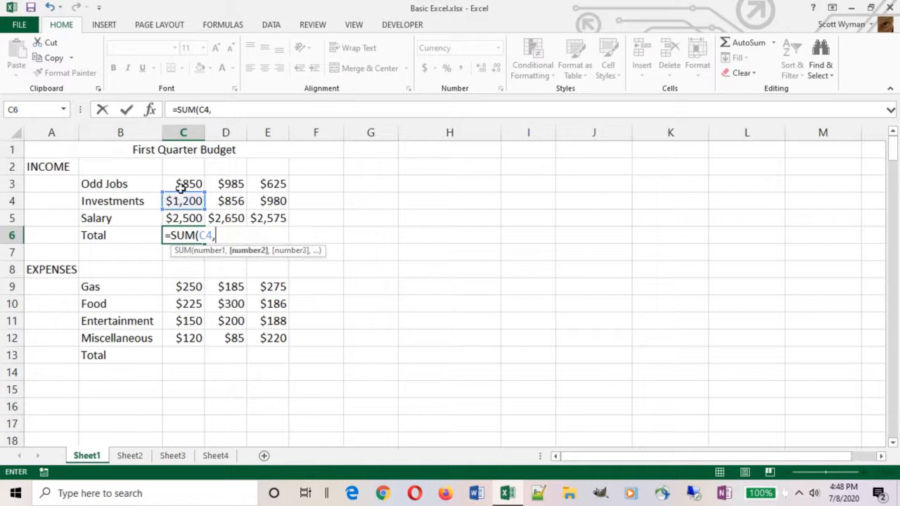
{"action": "left_click", "coordinate": [180, 184]}
{"action": "type", "text": ","}
{"action": "left_click", "coordinate": [178, 219]}
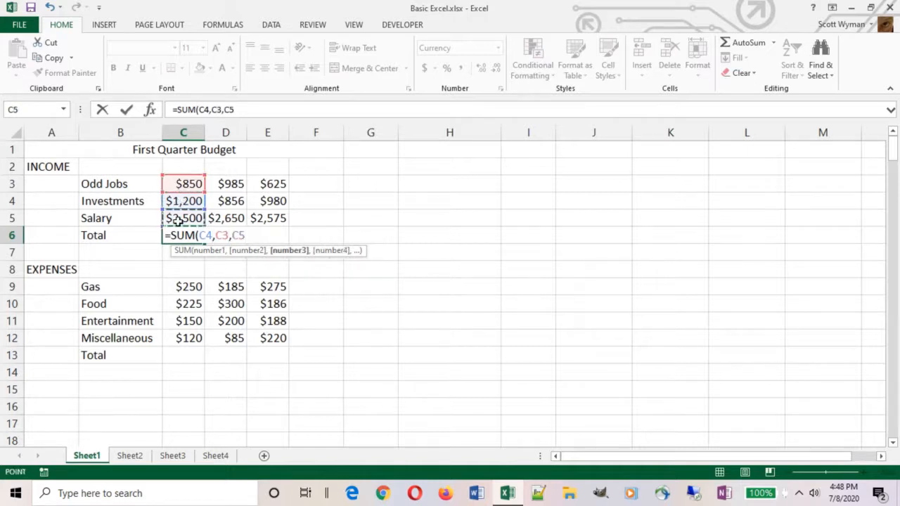
{"action": "type", "text": ")"}
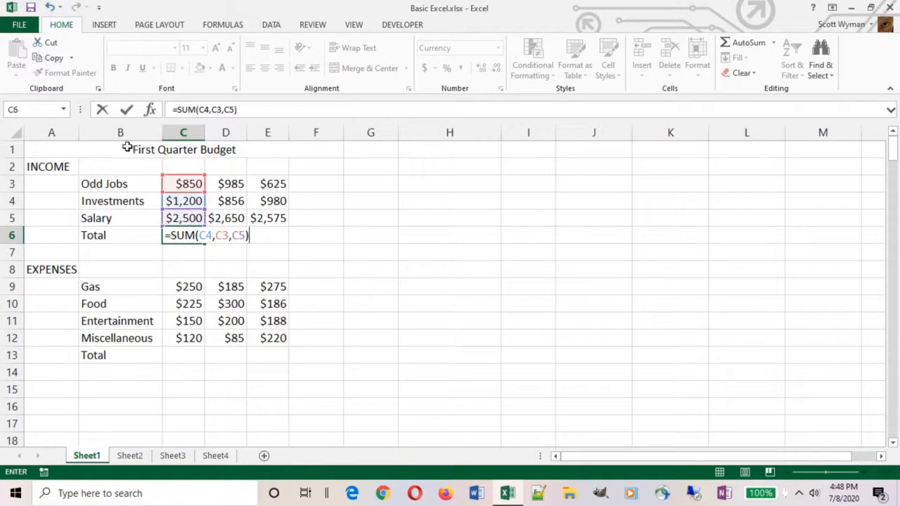
{"action": "left_click", "coordinate": [126, 111]}
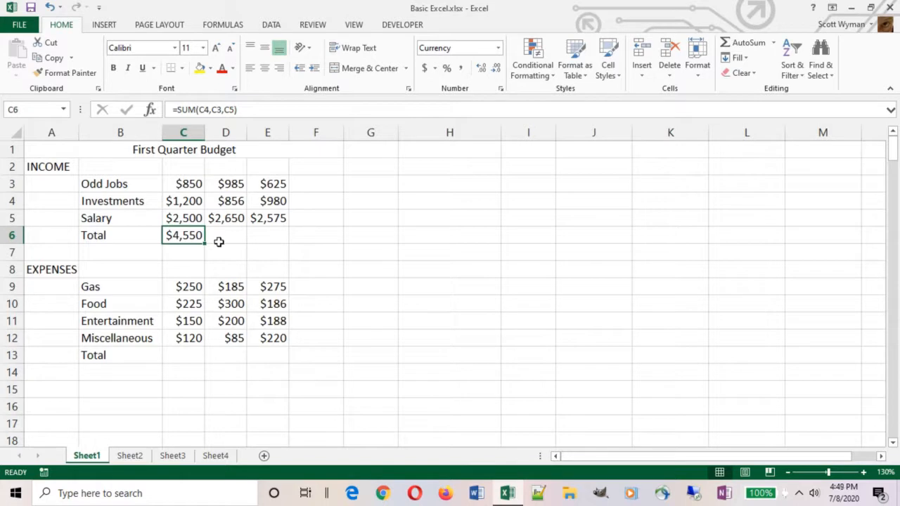
Clear the income total in C6 and try AutoSum there with the range C3:C5, leaving the formula unconfirmed
{"action": "key", "text": "Delete"}
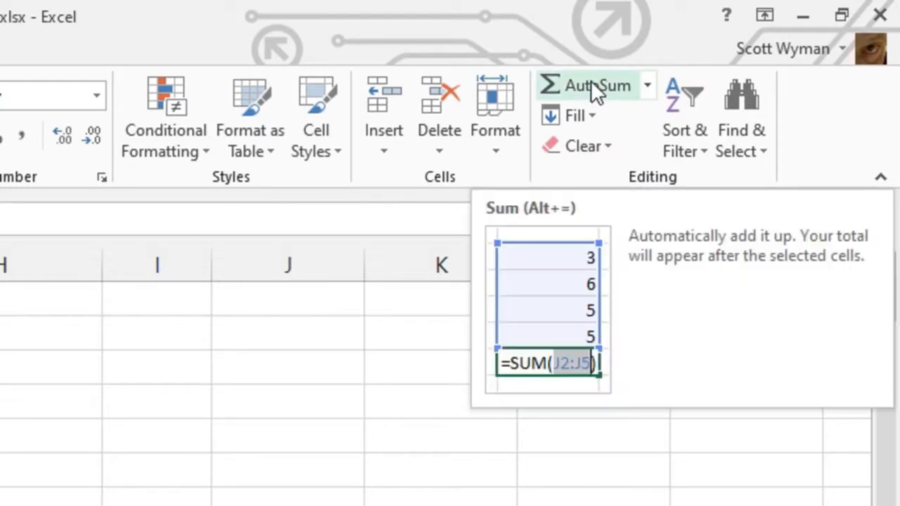
{"action": "left_click", "coordinate": [591, 83]}
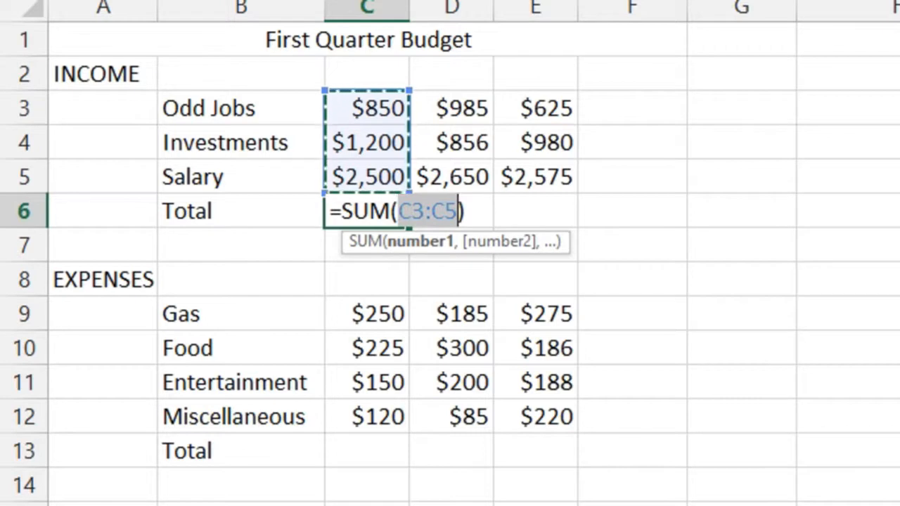
{"action": "key", "text": "Escape"}
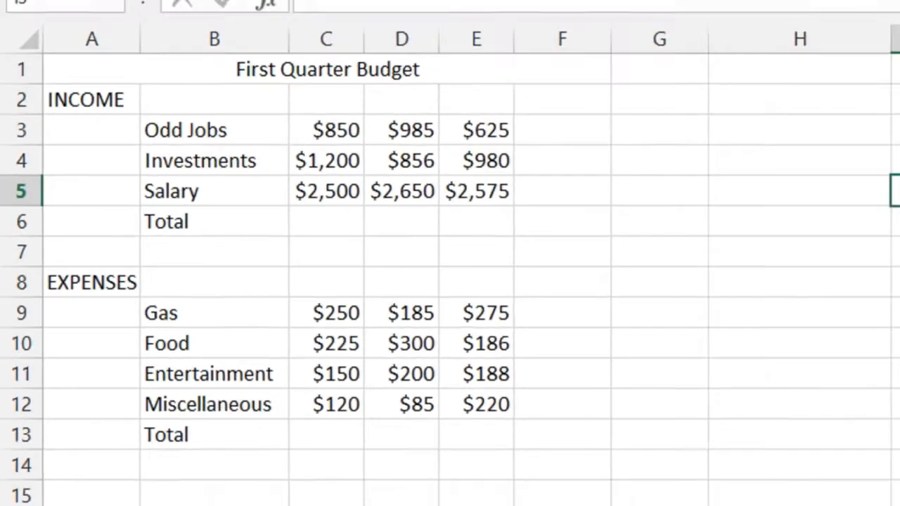
Try a manual SUM formula and AutoSum with the range C5:H5 in the empty cell I5, cancelling each entry
{"action": "type", "text": "=sum"}
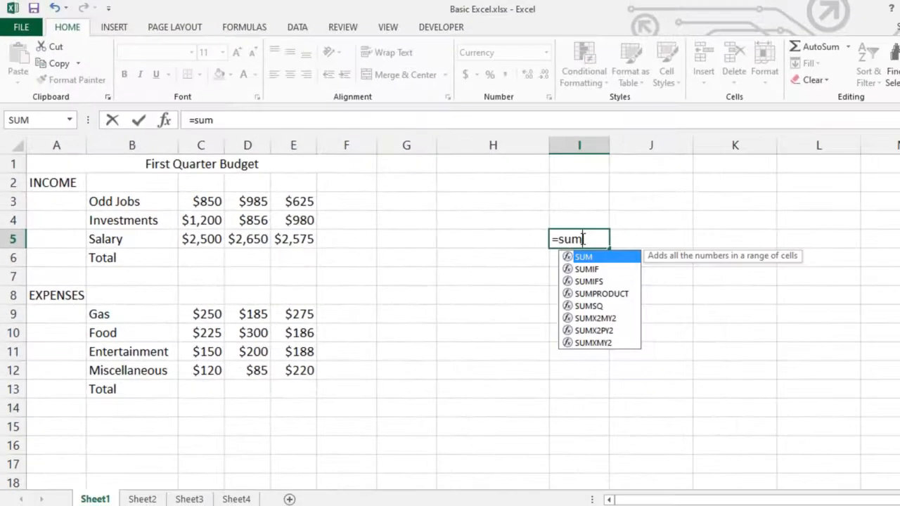
{"action": "key", "text": "Tab"}
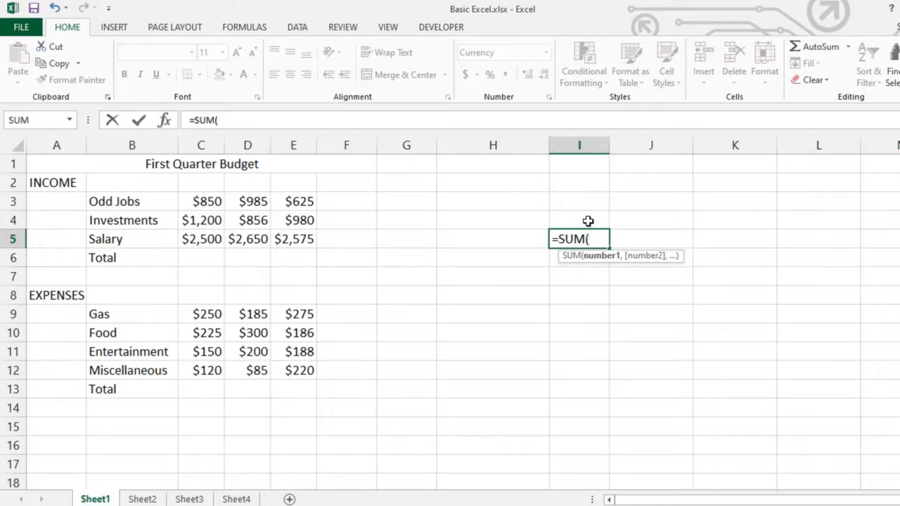
{"action": "key", "text": "Escape"}
{"action": "left_click", "coordinate": [804, 48]}
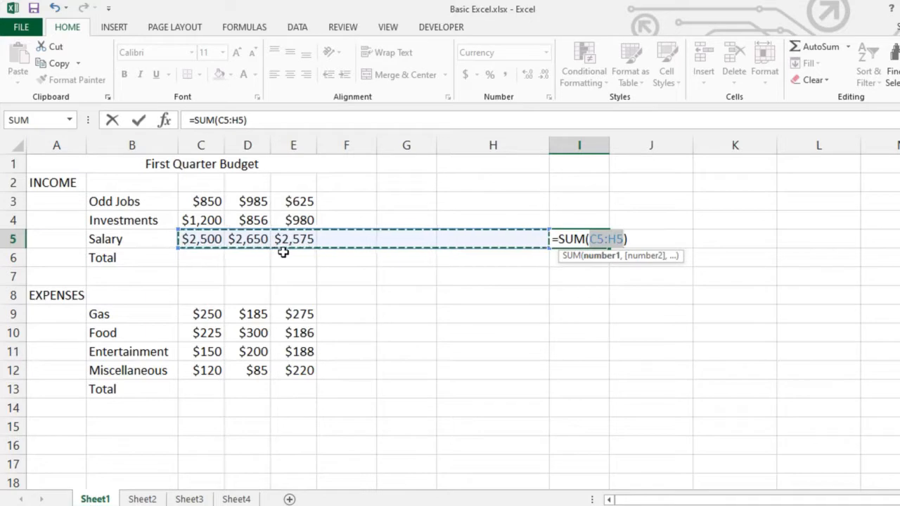
{"action": "key", "text": "Escape"}
Try AutoSum in the empty cell I6 and cancel the entry
{"action": "left_click", "coordinate": [567, 262]}
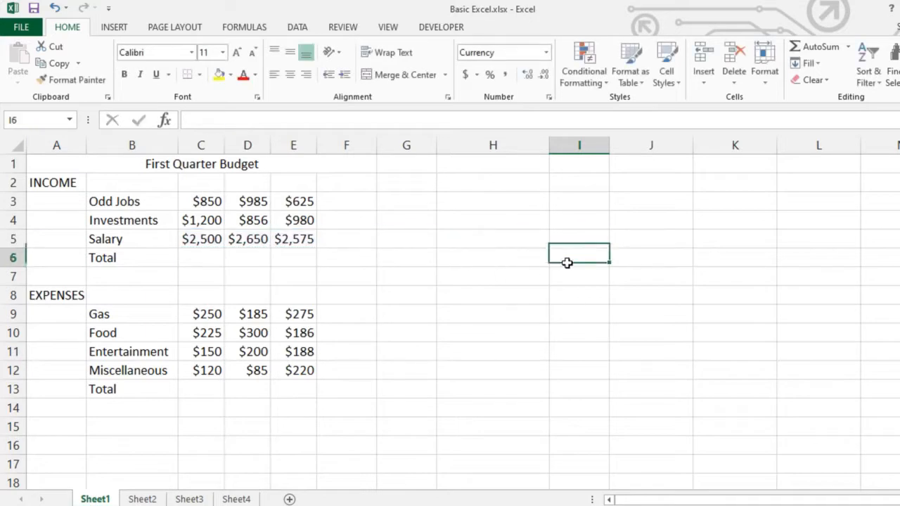
{"action": "left_click", "coordinate": [809, 46]}
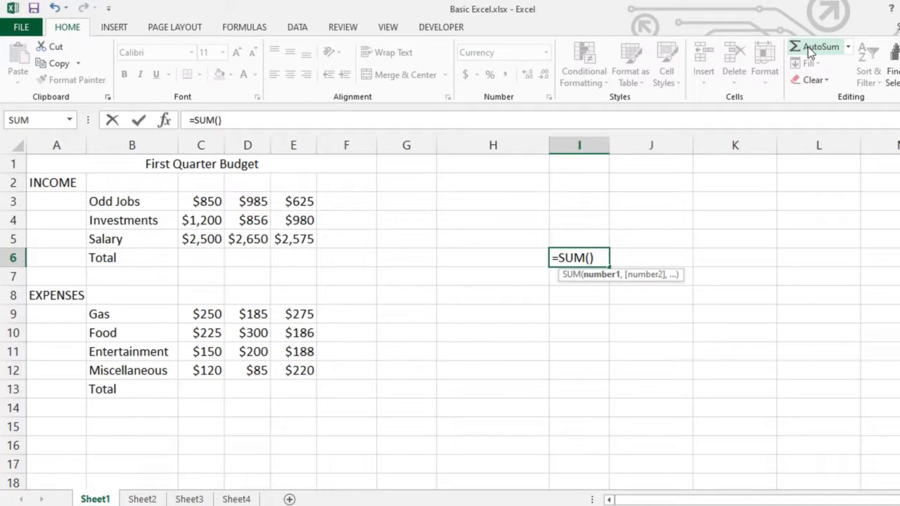
{"action": "key", "text": "Escape"}
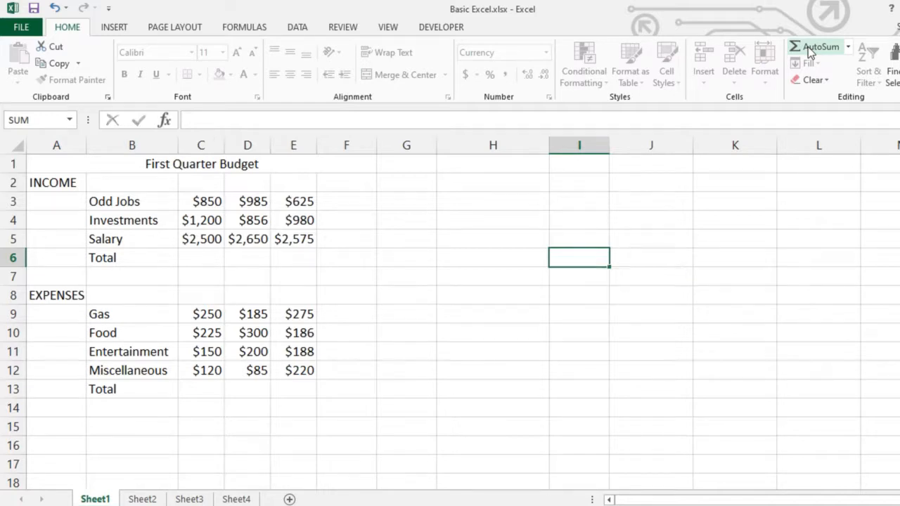
Total the income amounts C3:C5 in C6 with AutoSum twice, clearing the cell after each try
{"action": "left_click", "coordinate": [197, 257]}
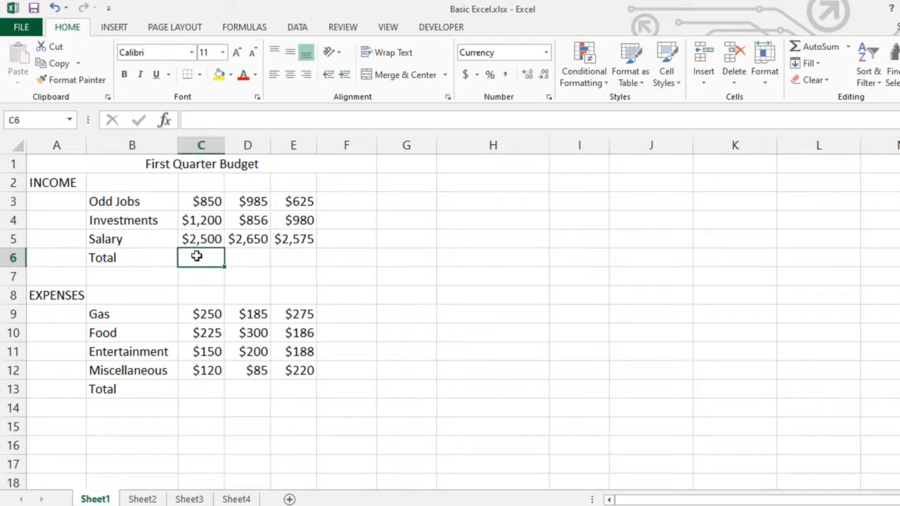
{"action": "left_click", "coordinate": [813, 49]}
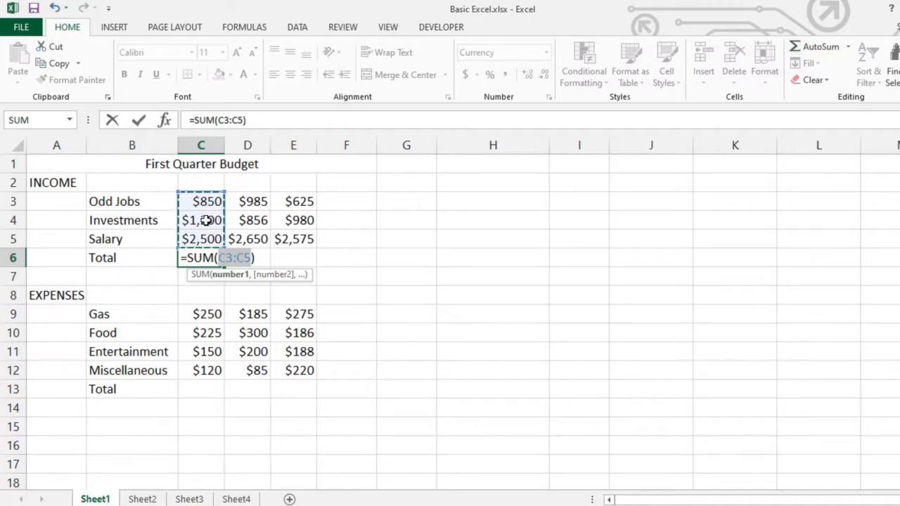
{"action": "left_click", "coordinate": [809, 52]}
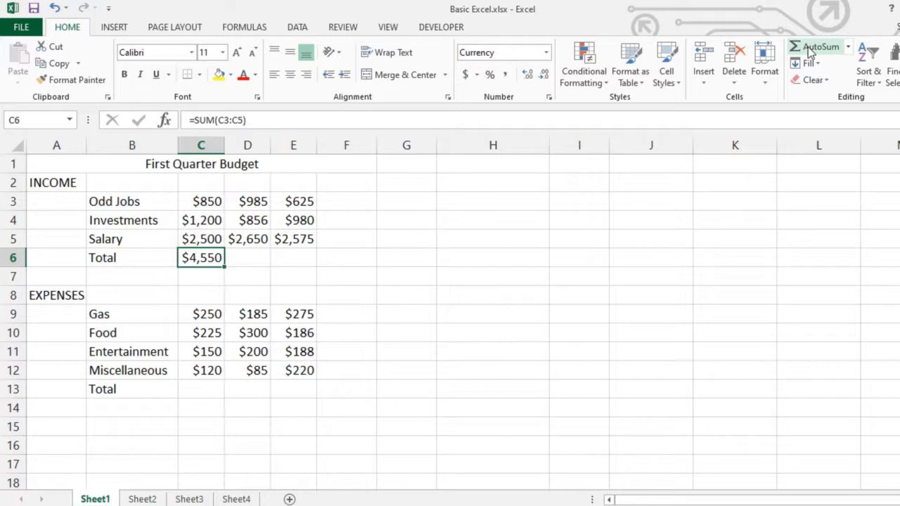
{"action": "key", "text": "Delete"}
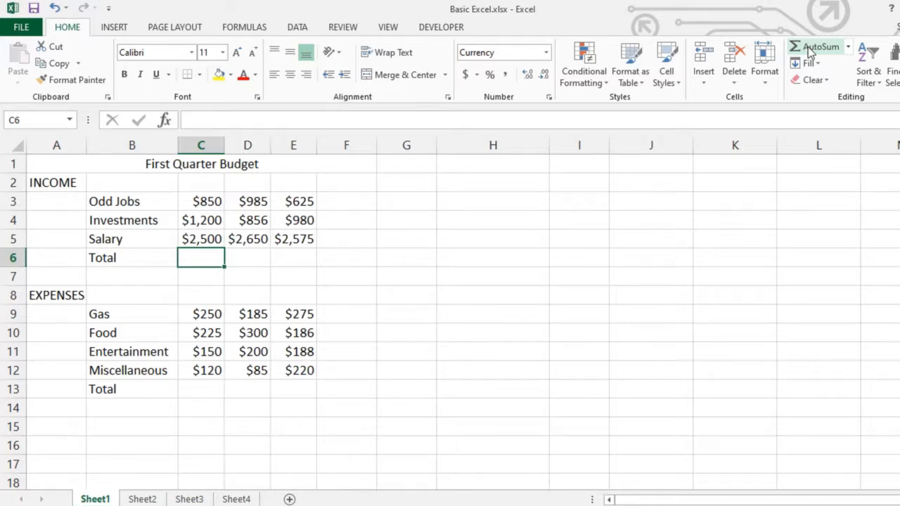
{"action": "left_click", "coordinate": [808, 47]}
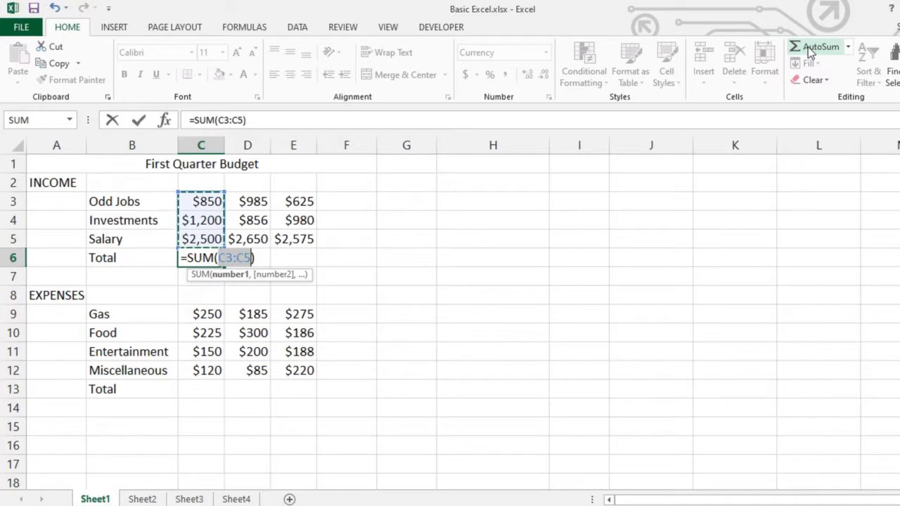
{"action": "left_click", "coordinate": [808, 46]}
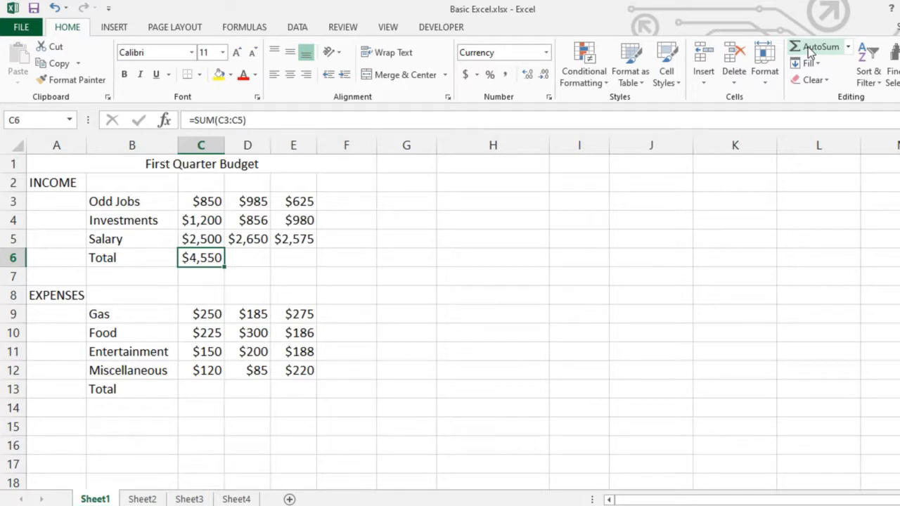
{"action": "key", "text": "Delete"}
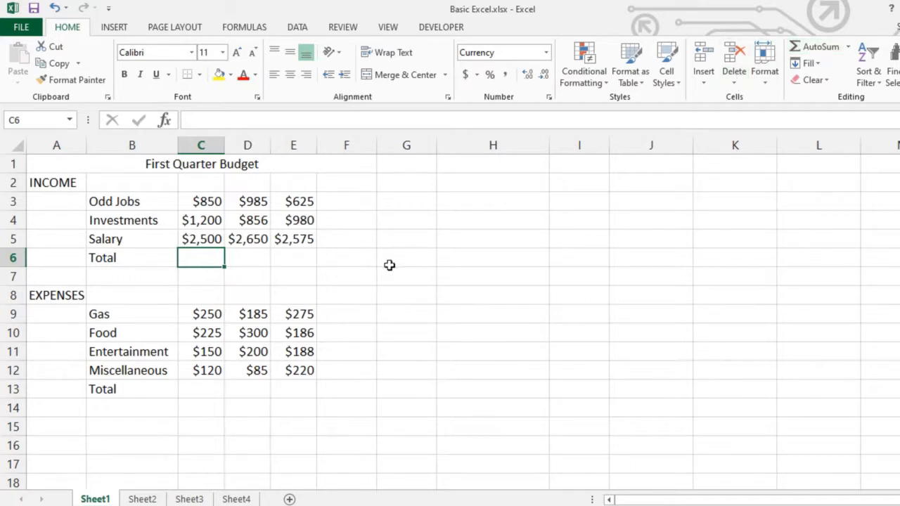
Use AutoSum on C6:E6, C13:E13, F3:F4 and F9:F11 together to fill all their totals at once
{"action": "left_click_drag", "start_coordinate": [209, 257], "coordinate": [290, 269]}
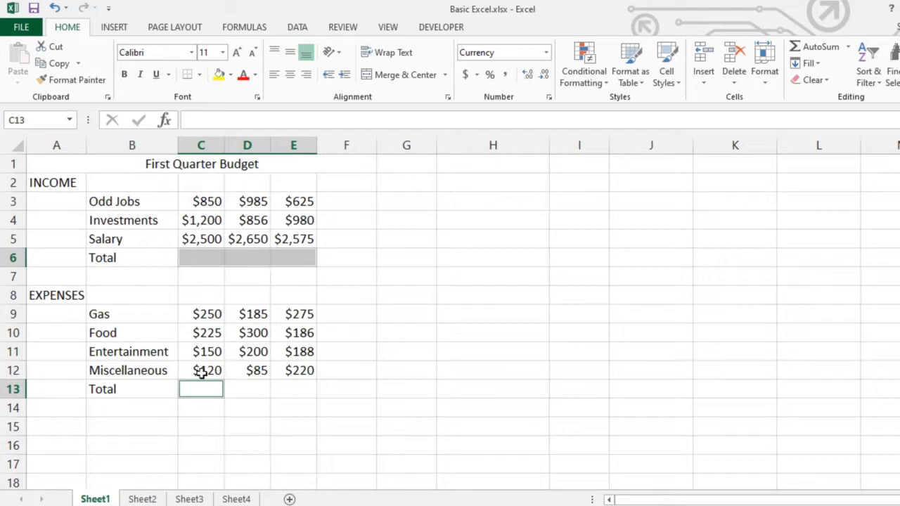
{"action": "left_click_drag", "start_coordinate": [193, 388], "coordinate": [291, 393]}
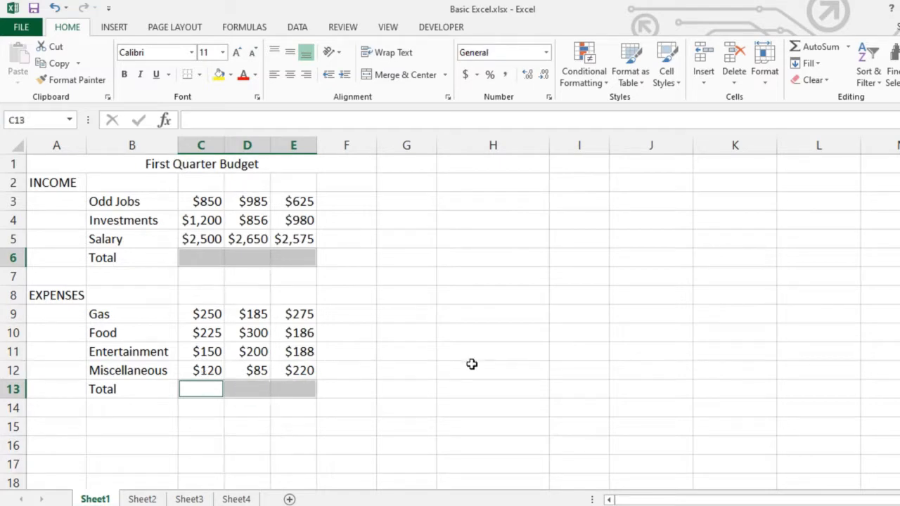
{"action": "left_click_drag", "start_coordinate": [346, 202], "coordinate": [345, 218]}
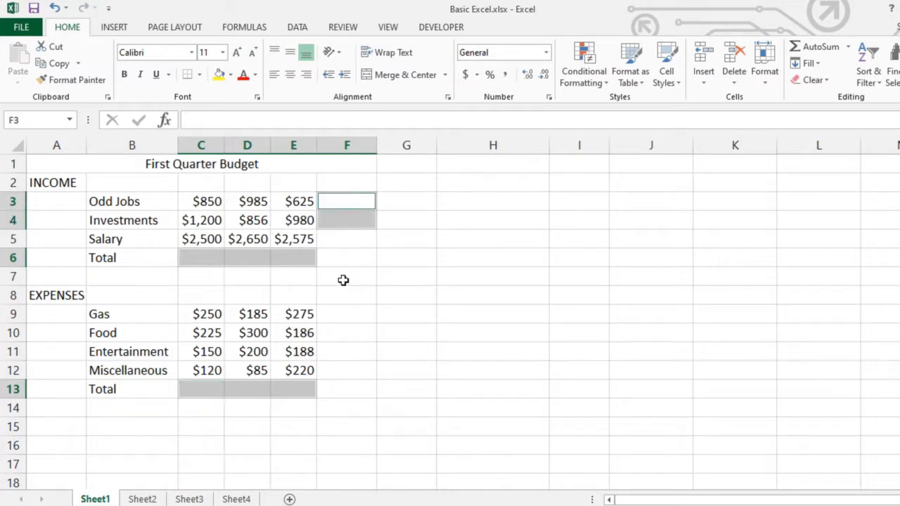
{"action": "left_click", "coordinate": [348, 314], "text": "ctrl"}
{"action": "left_click_drag", "start_coordinate": [348, 324], "coordinate": [351, 346]}
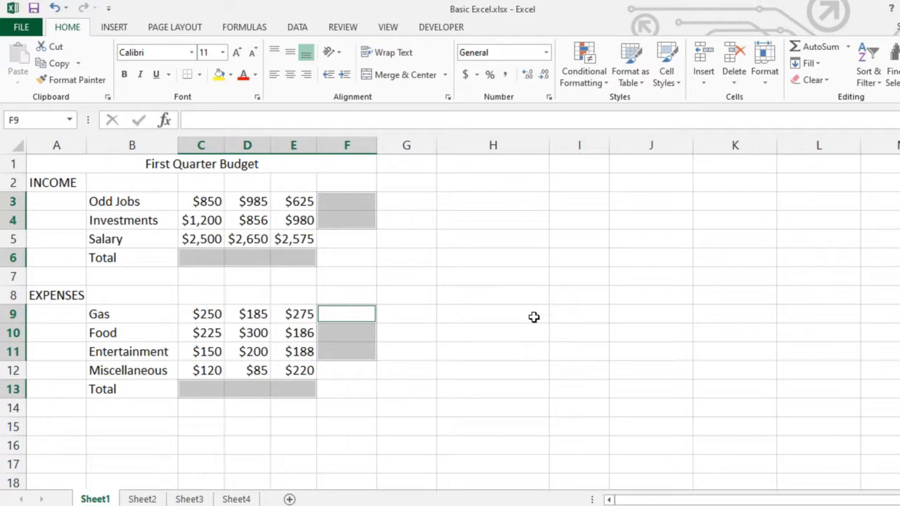
{"action": "key", "text": "alt+equal"}
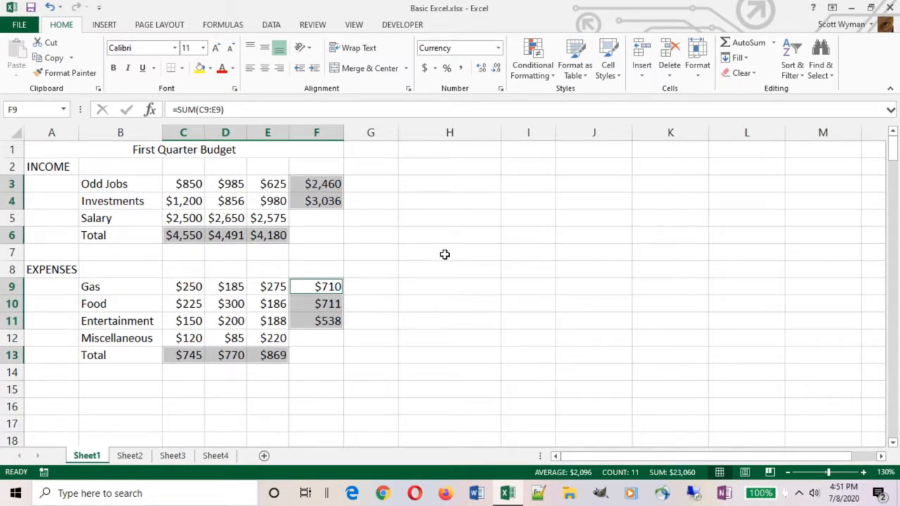
Enter the month heading Sep in C2 and fill the series across to Nov in E2
{"action": "left_click", "coordinate": [176, 170]}
{"action": "left_click", "coordinate": [223, 169]}
{"action": "left_click", "coordinate": [257, 168]}
{"action": "left_click", "coordinate": [222, 165]}
{"action": "left_click", "coordinate": [184, 167]}
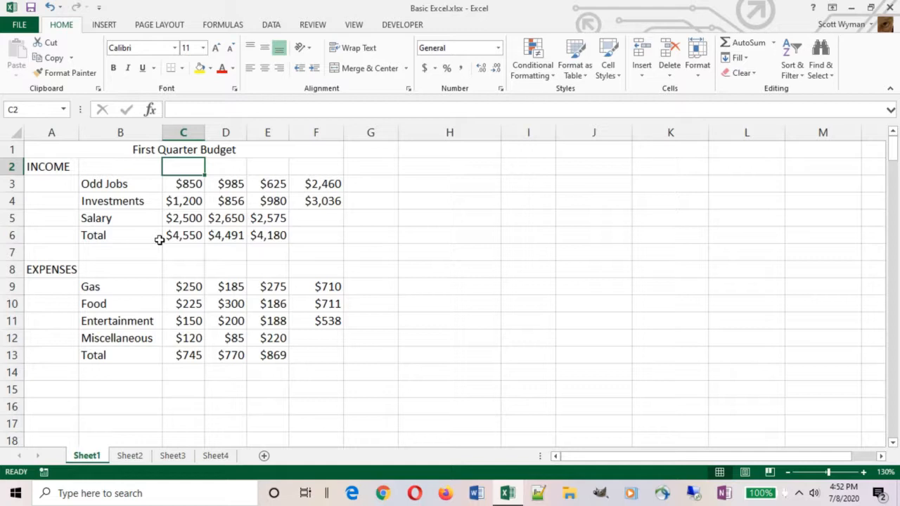
{"action": "type", "text": "Sep"}
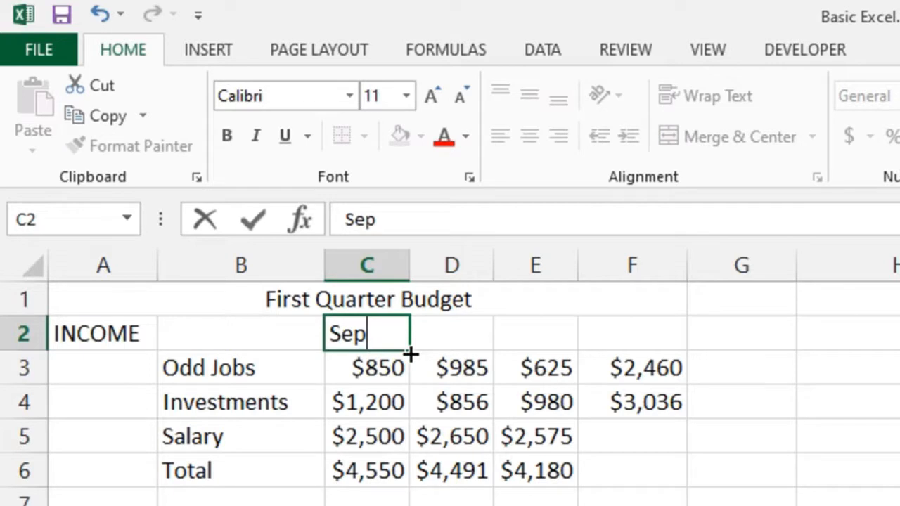
{"action": "left_click_drag", "start_coordinate": [410, 355], "coordinate": [547, 345]}
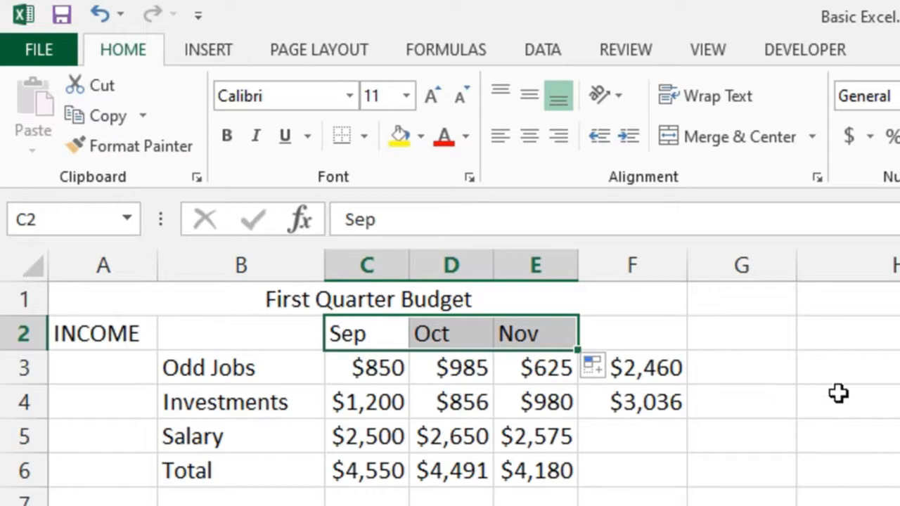
Enter Jan in I2 and fill the abbreviated month series down to I17
{"action": "left_click", "coordinate": [898, 333]}
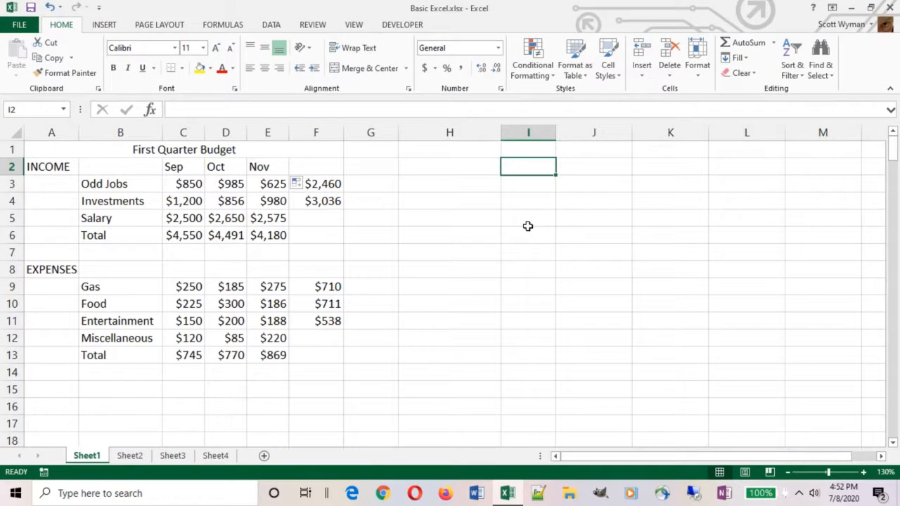
{"action": "type", "text": "Ja"}
{"action": "key", "text": "BackSpace"}
{"action": "type", "text": "an"}
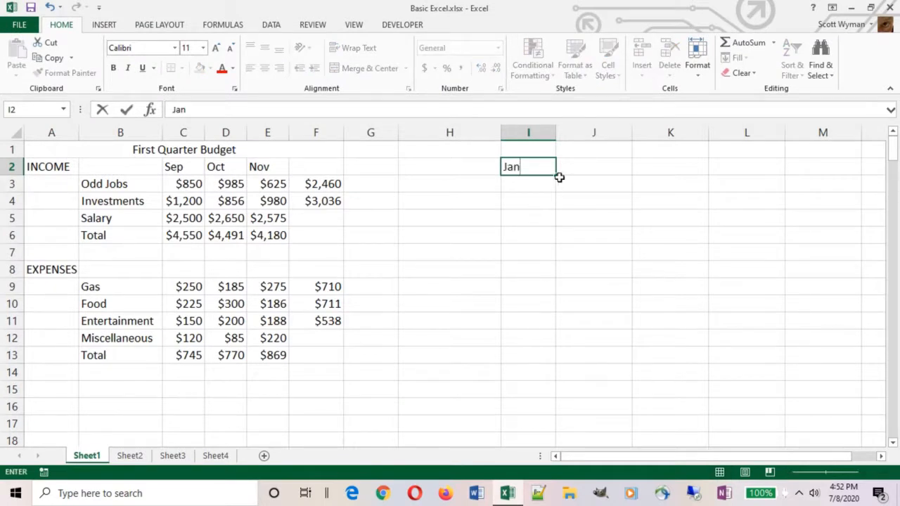
{"action": "left_click_drag", "start_coordinate": [555, 179], "coordinate": [554, 429]}
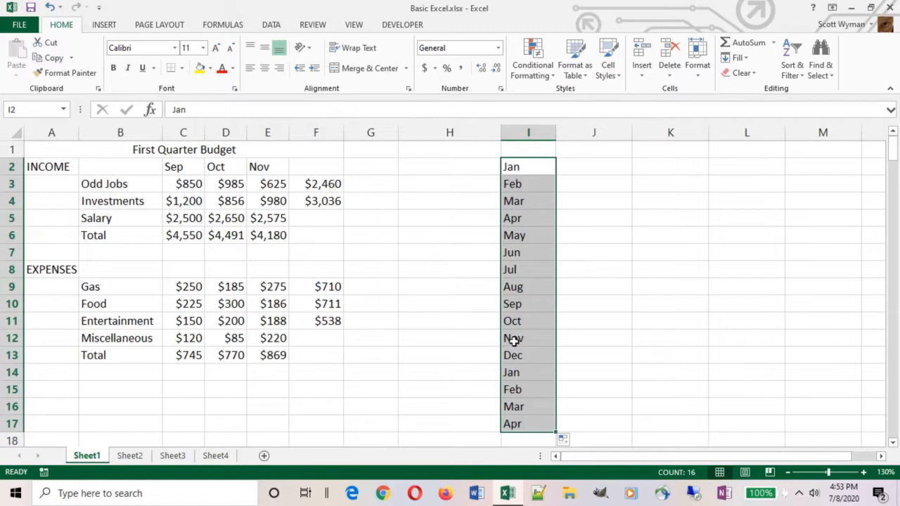
Enter July in H2 and fill the full month names down to H17
{"action": "left_click", "coordinate": [440, 166]}
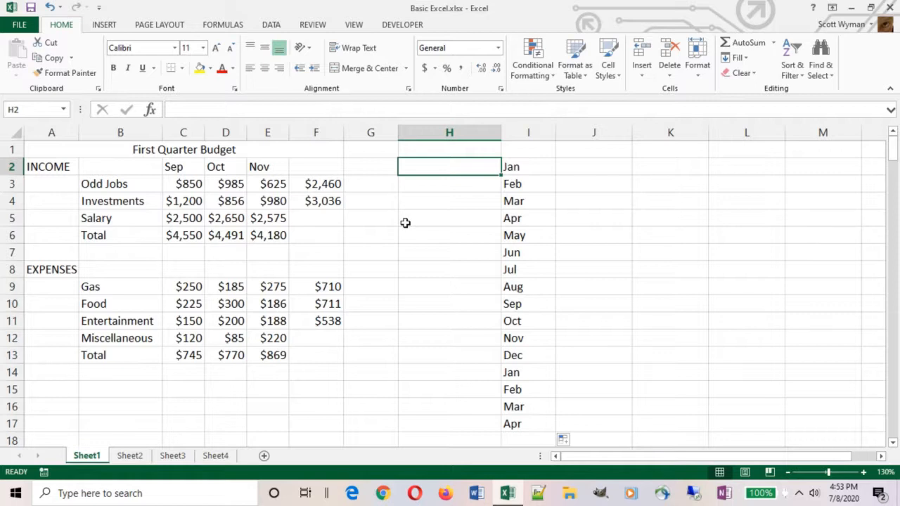
{"action": "type", "text": "July"}
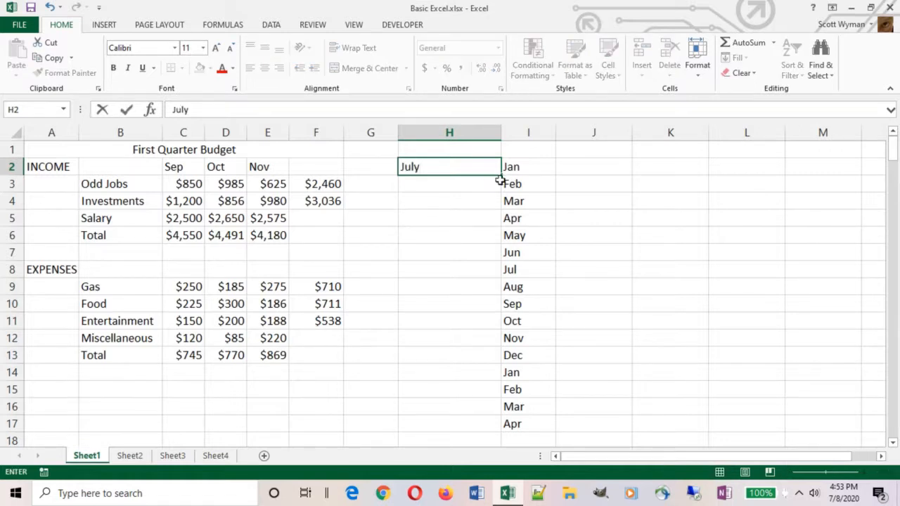
{"action": "left_click_drag", "start_coordinate": [502, 177], "coordinate": [477, 429]}
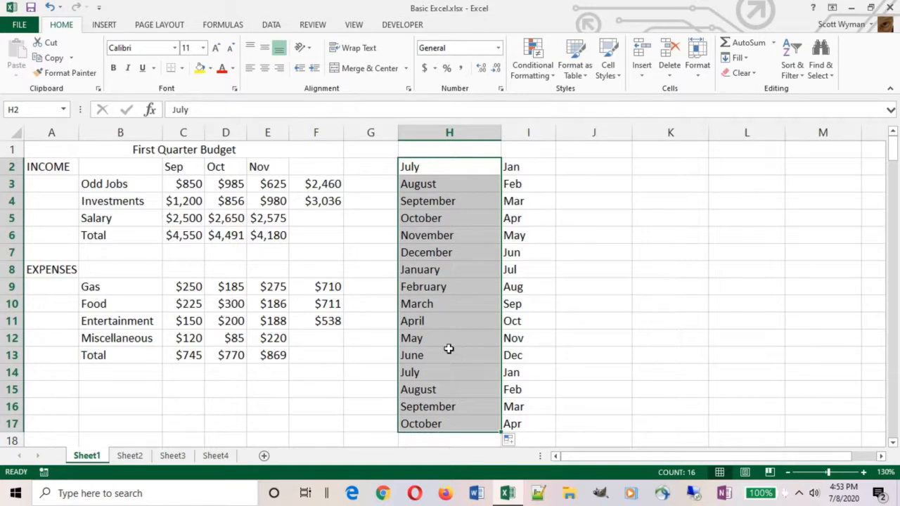
Enter Mon in J2 and fill the abbreviated weekday series down to J17
{"action": "left_click", "coordinate": [585, 171]}
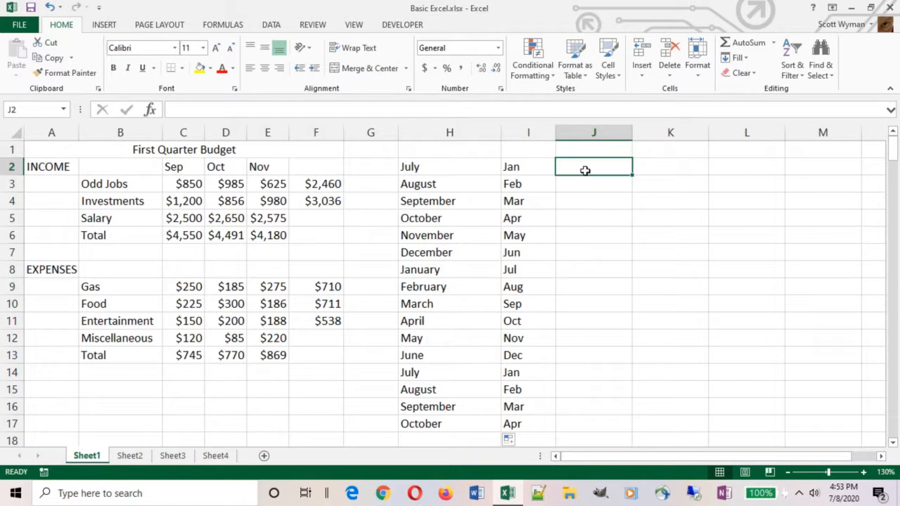
{"action": "type", "text": "Mon"}
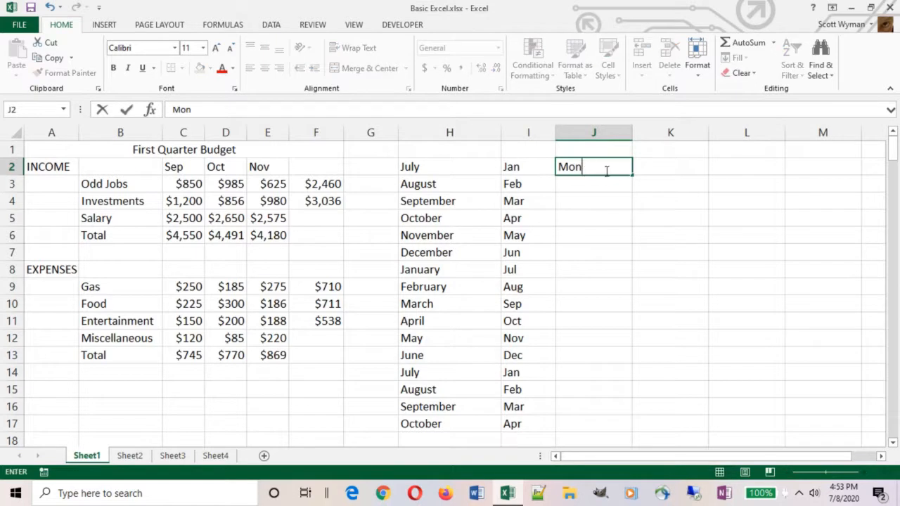
{"action": "left_click_drag", "start_coordinate": [634, 176], "coordinate": [633, 279]}
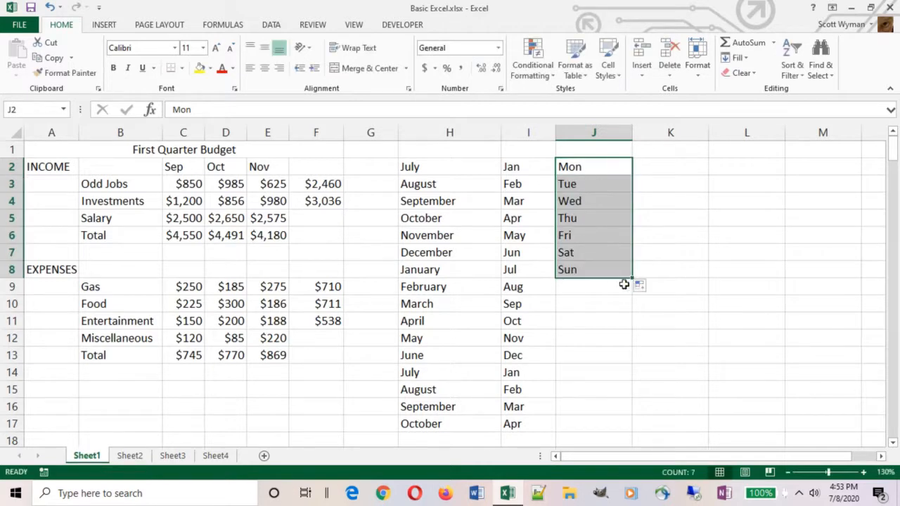
{"action": "left_click_drag", "start_coordinate": [634, 279], "coordinate": [628, 430]}
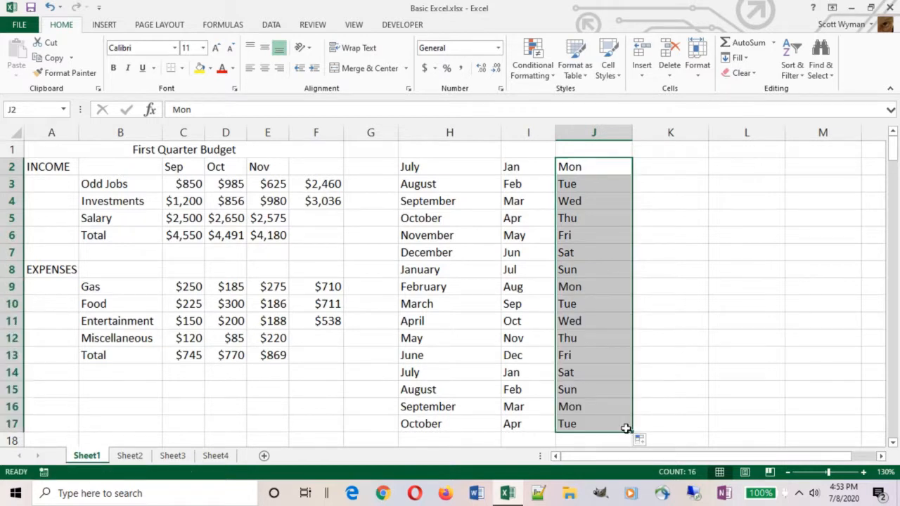
Enter Saturday in K2 and fill the full weekday names down to K17
{"action": "left_click", "coordinate": [657, 169]}
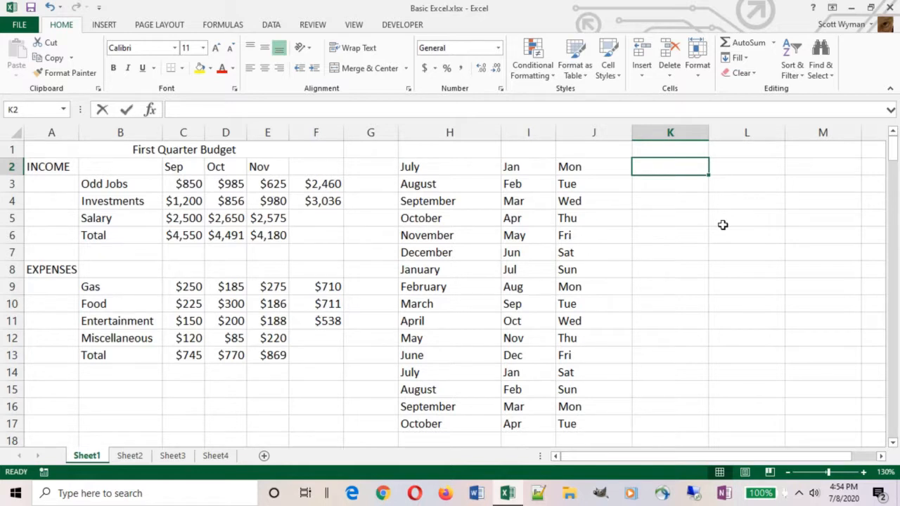
{"action": "type", "text": "Saturday"}
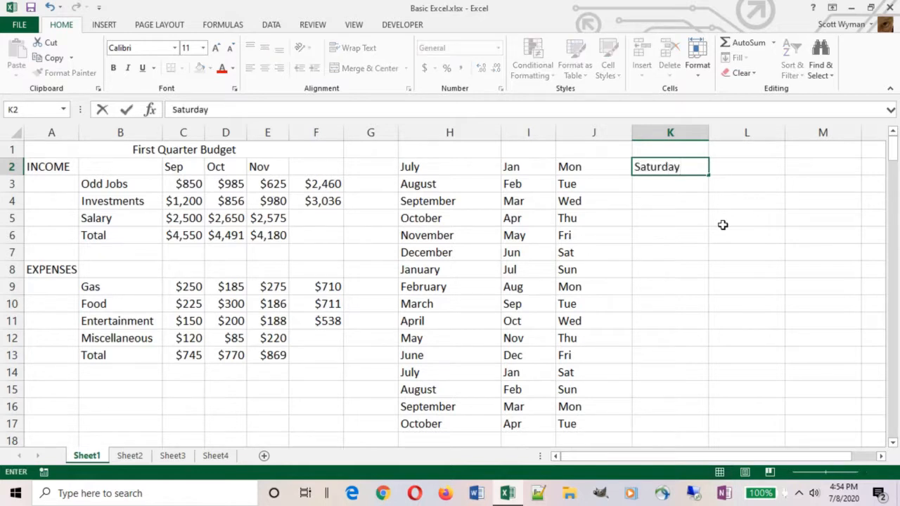
{"action": "left_click_drag", "start_coordinate": [708, 179], "coordinate": [706, 431]}
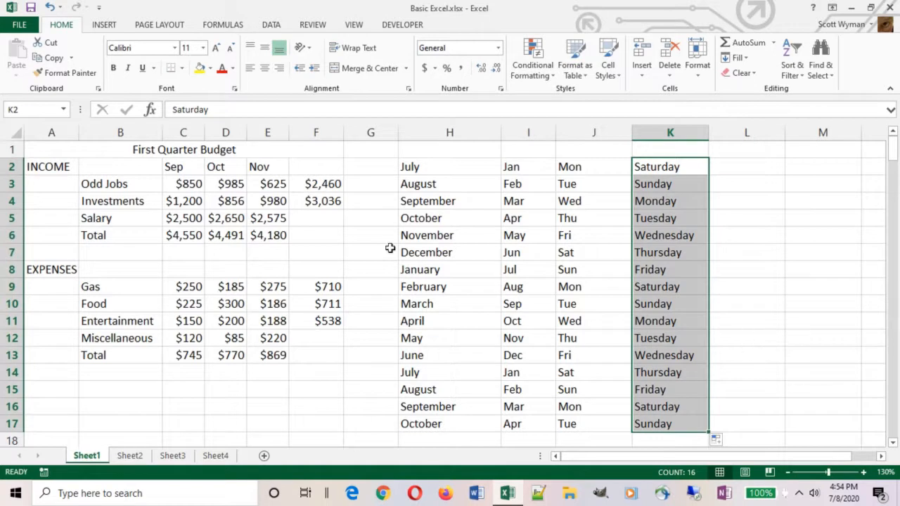
Clear the sample month and weekday series from columns H through K
{"action": "left_click", "coordinate": [409, 232]}
{"action": "left_click", "coordinate": [514, 203]}
{"action": "left_click", "coordinate": [572, 187]}
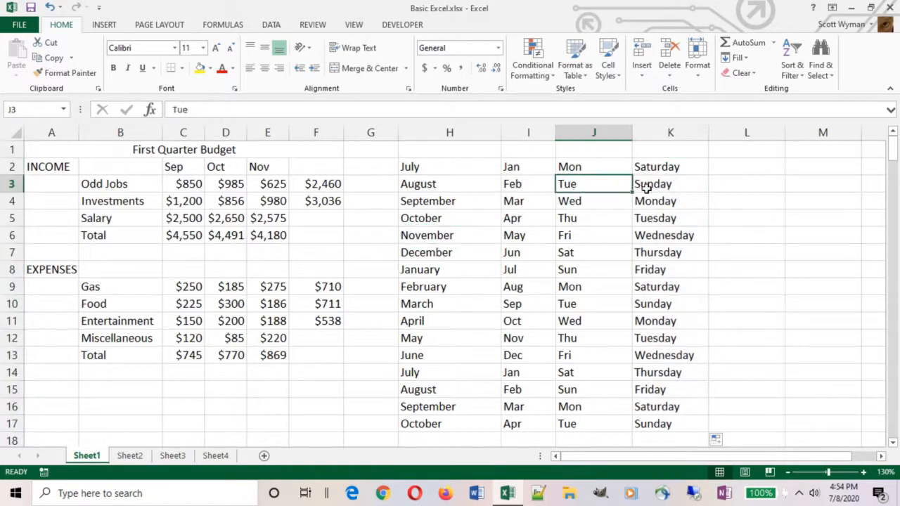
{"action": "left_click", "coordinate": [647, 188]}
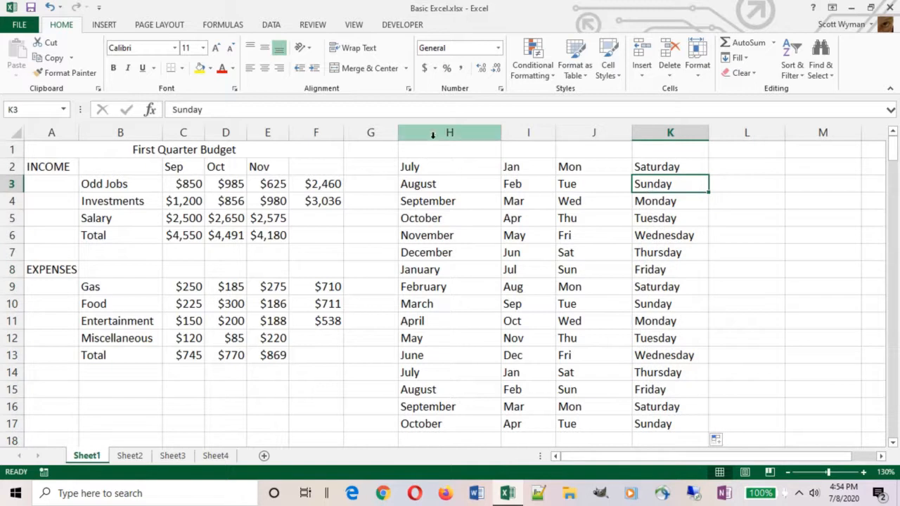
{"action": "left_click_drag", "start_coordinate": [434, 137], "coordinate": [655, 130]}
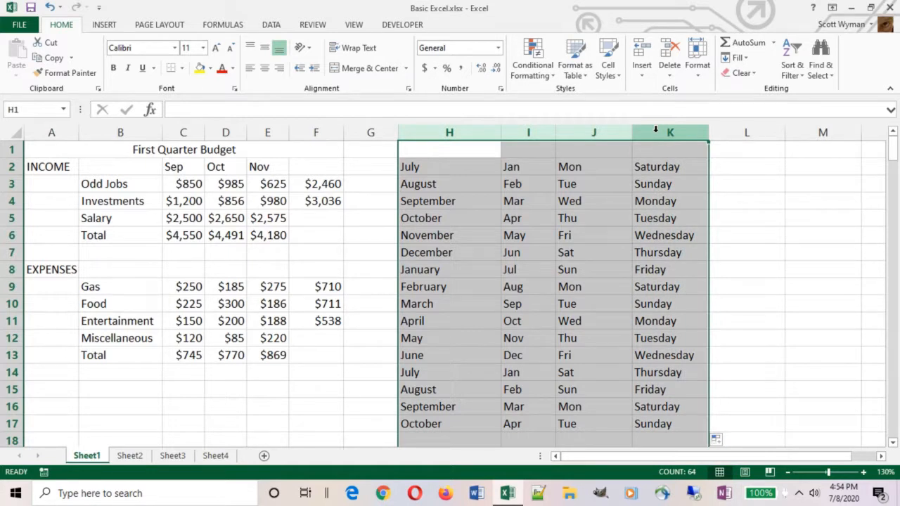
{"action": "key", "text": "Delete"}
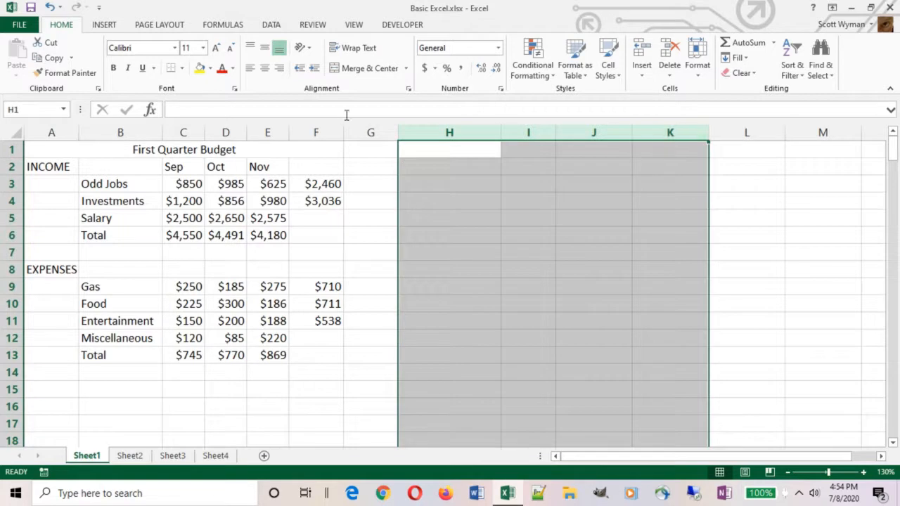
Enter lowercase sep in C8, fill the months across to E8, and undo the fill
{"action": "left_click", "coordinate": [184, 166]}
{"action": "left_click", "coordinate": [216, 168]}
{"action": "left_click", "coordinate": [265, 167]}
{"action": "left_click", "coordinate": [184, 270]}
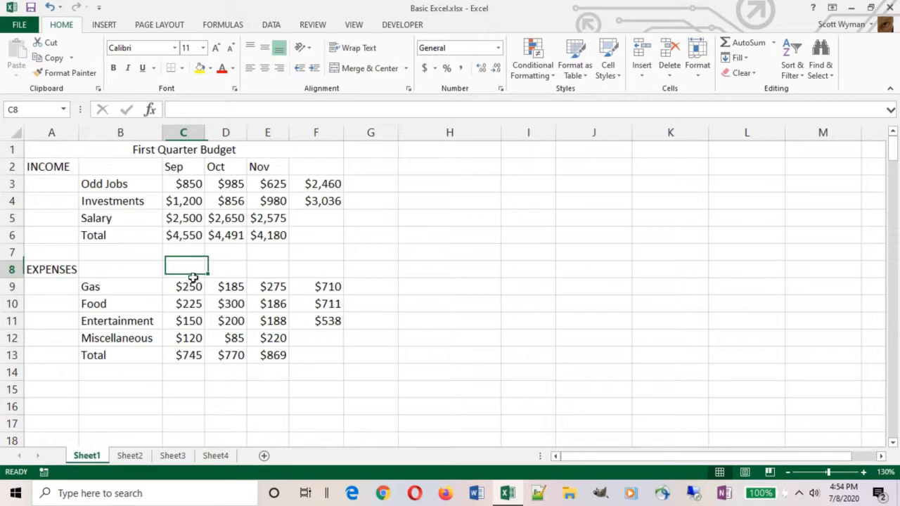
{"action": "type", "text": "sep"}
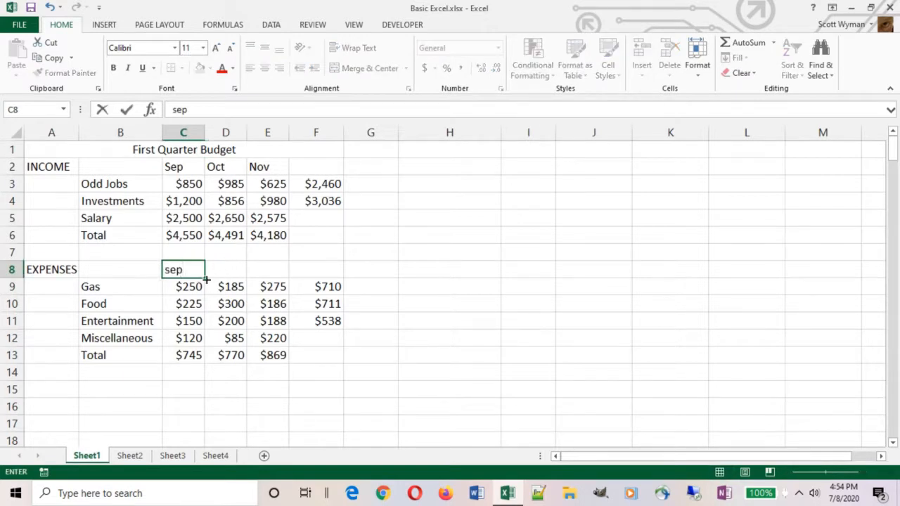
{"action": "left_click_drag", "start_coordinate": [207, 280], "coordinate": [274, 278]}
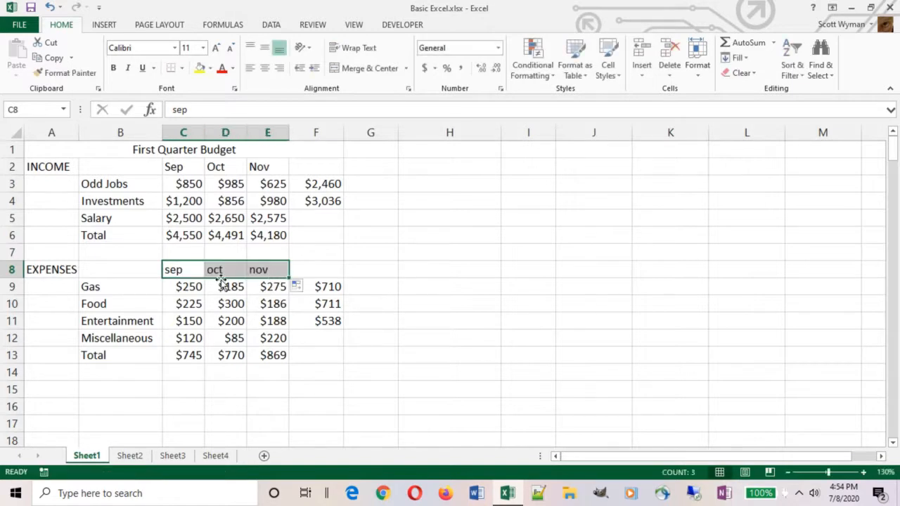
{"action": "key", "text": "ctrl+z"}
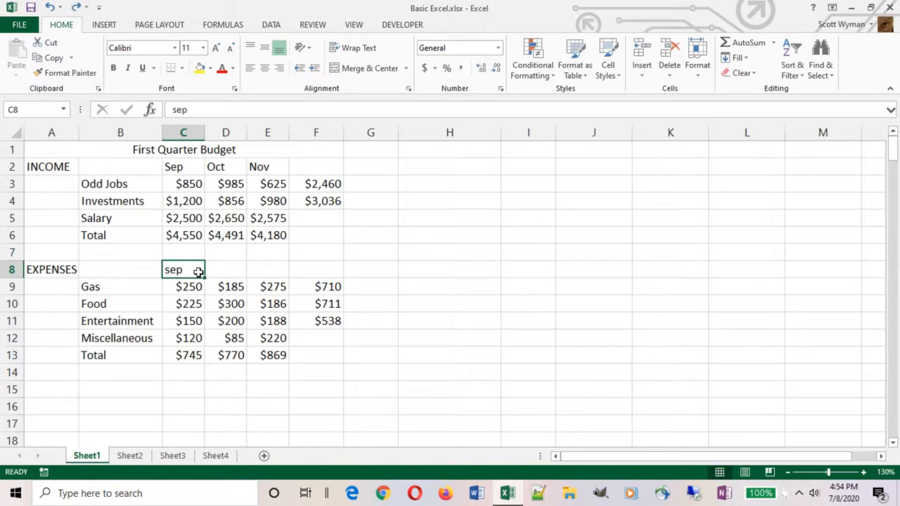
Try the uppercase month series starting with SEP across C8:E8 and clear those cells
{"action": "type", "text": "SEP"}
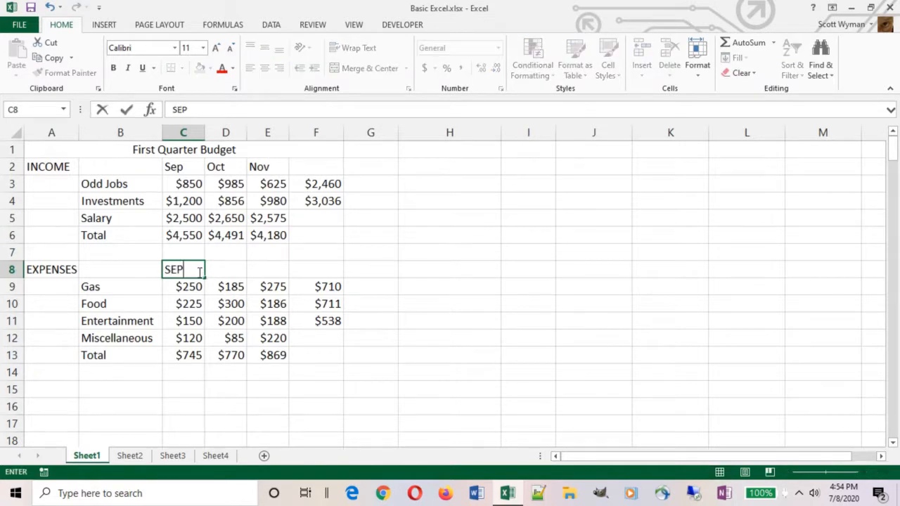
{"action": "left_click_drag", "start_coordinate": [207, 278], "coordinate": [271, 279]}
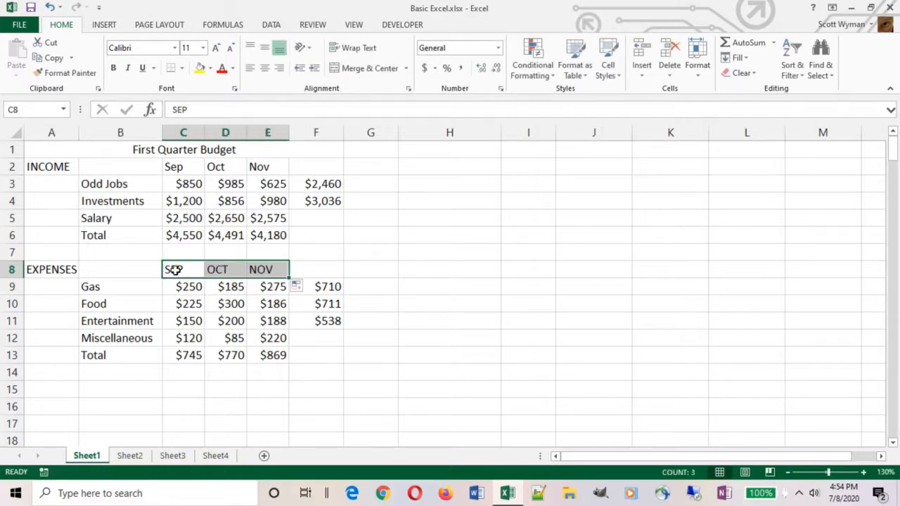
{"action": "left_click_drag", "start_coordinate": [173, 271], "coordinate": [255, 272]}
{"action": "key", "text": "Delete"}
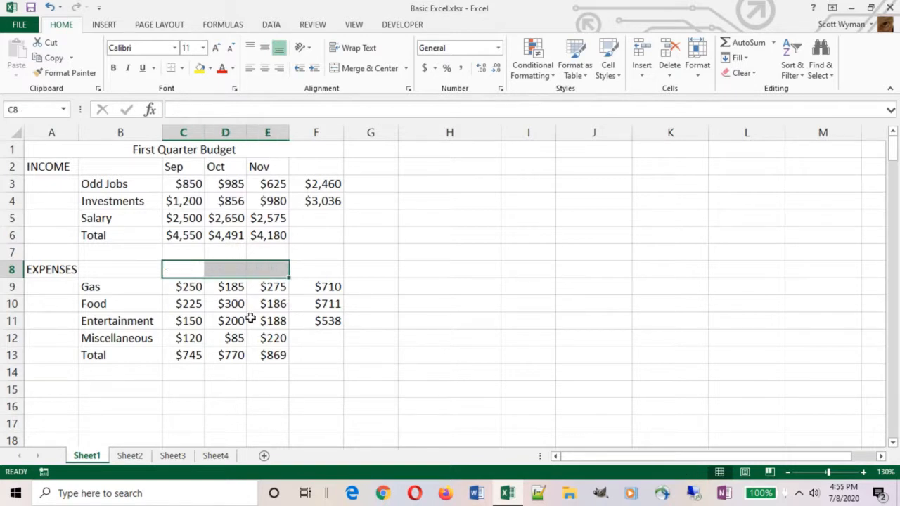
Enter the column heading Total in F2 next to the month headings
{"action": "left_click", "coordinate": [317, 172]}
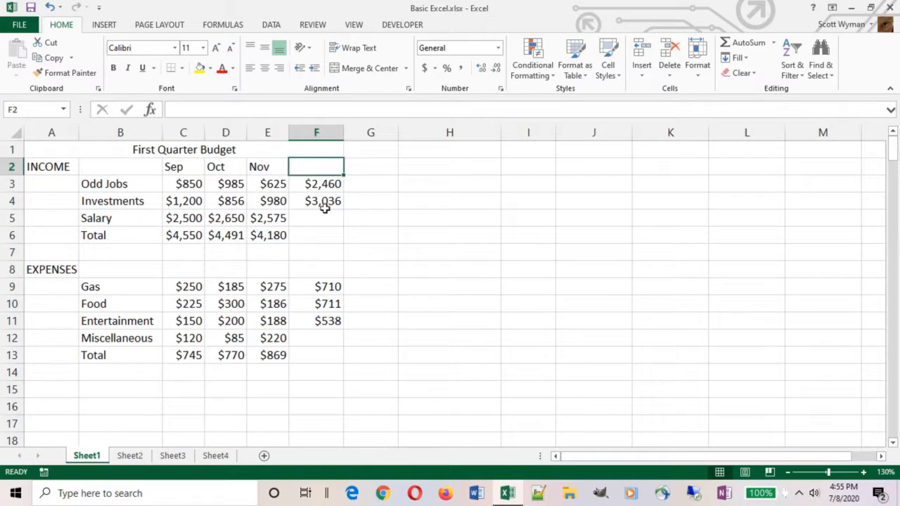
{"action": "type", "text": "Total"}
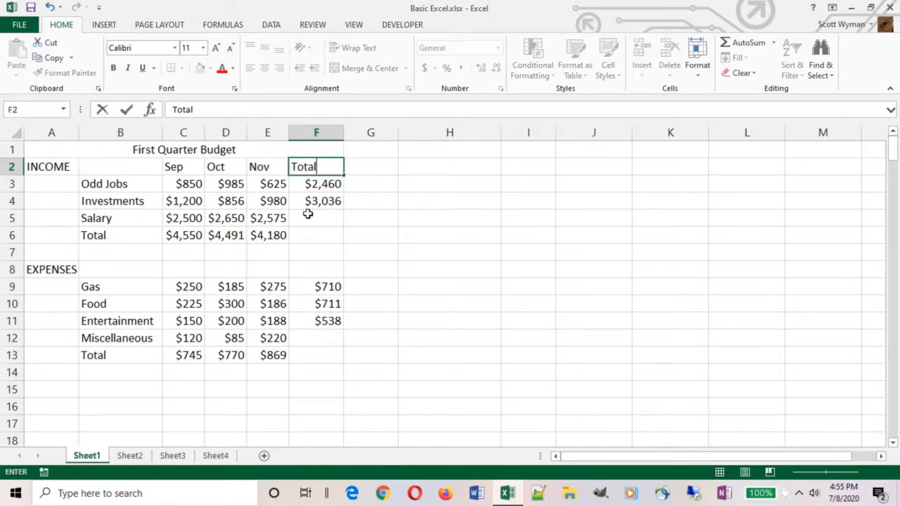
{"action": "key", "text": "Return"}
Review the INCOME label, the income categories, the month headings, and the Total labels in F2, B6 and B13
{"action": "left_click", "coordinate": [307, 219]}
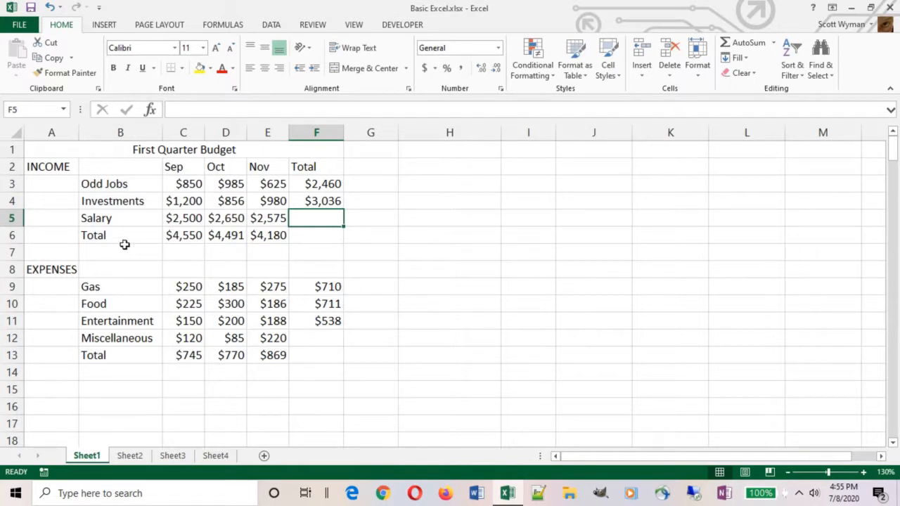
{"action": "left_click", "coordinate": [49, 170]}
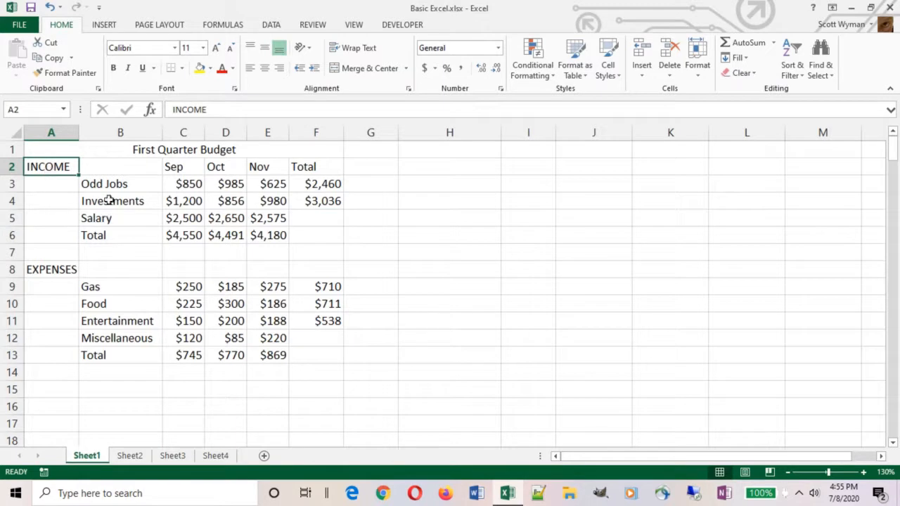
{"action": "left_click_drag", "start_coordinate": [105, 184], "coordinate": [102, 235]}
{"action": "left_click", "coordinate": [176, 169]}
{"action": "left_click_drag", "start_coordinate": [176, 169], "coordinate": [259, 167]}
{"action": "left_click", "coordinate": [307, 168]}
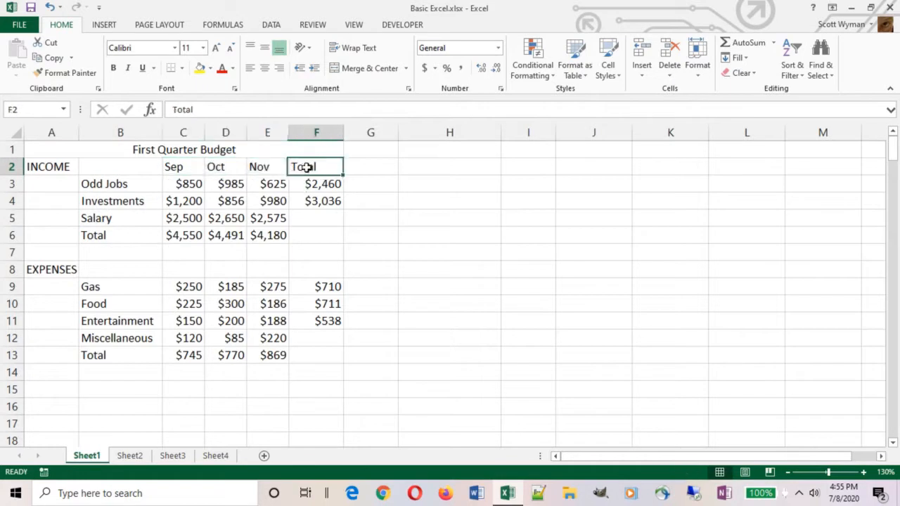
{"action": "left_click", "coordinate": [102, 234]}
{"action": "left_click", "coordinate": [96, 356]}
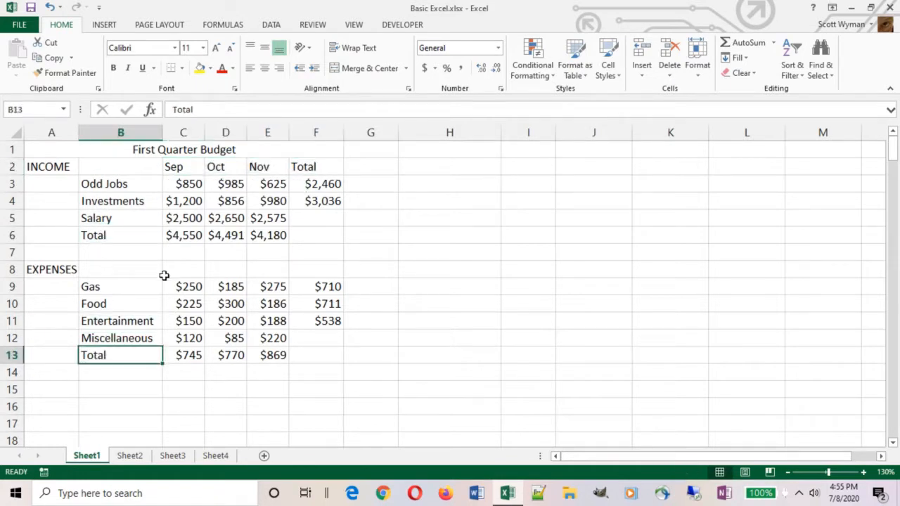
Examine the SUM formulas behind the monthly income totals in C6, D6 and E6
{"action": "left_click", "coordinate": [180, 235]}
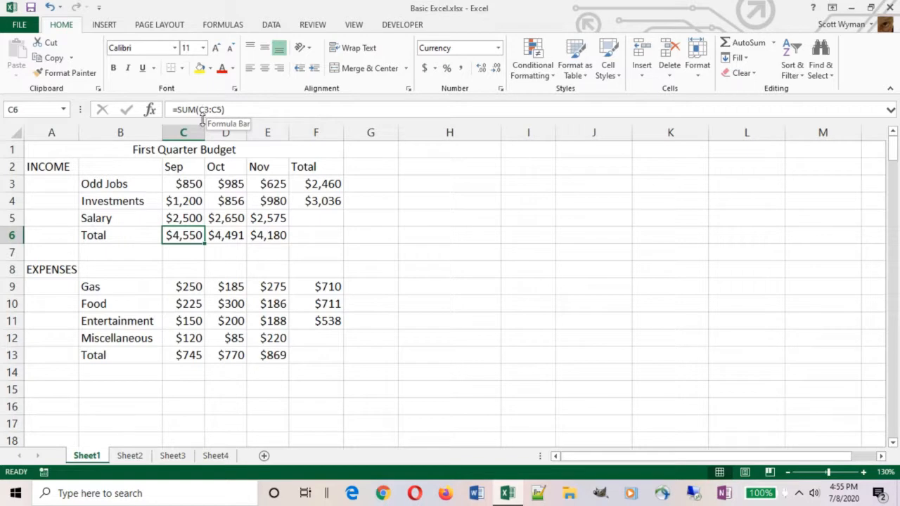
{"action": "left_click", "coordinate": [227, 239]}
{"action": "left_click", "coordinate": [267, 237]}
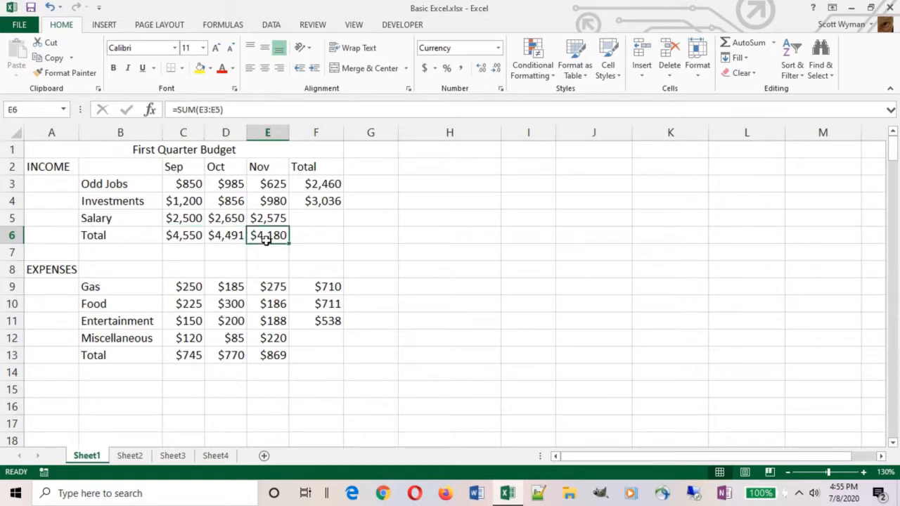
Try 2000 as the November Odd Jobs amount in E3 to test the totals in F3 and E6, and undo it
{"action": "left_click", "coordinate": [270, 184]}
{"action": "type", "text": "2,00"}
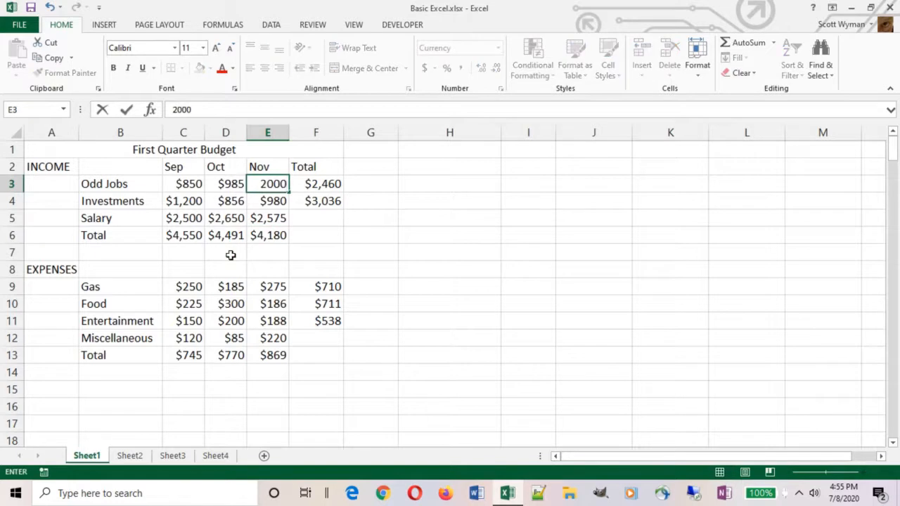
{"action": "type", "text": "0"}
{"action": "key", "text": "Return"}
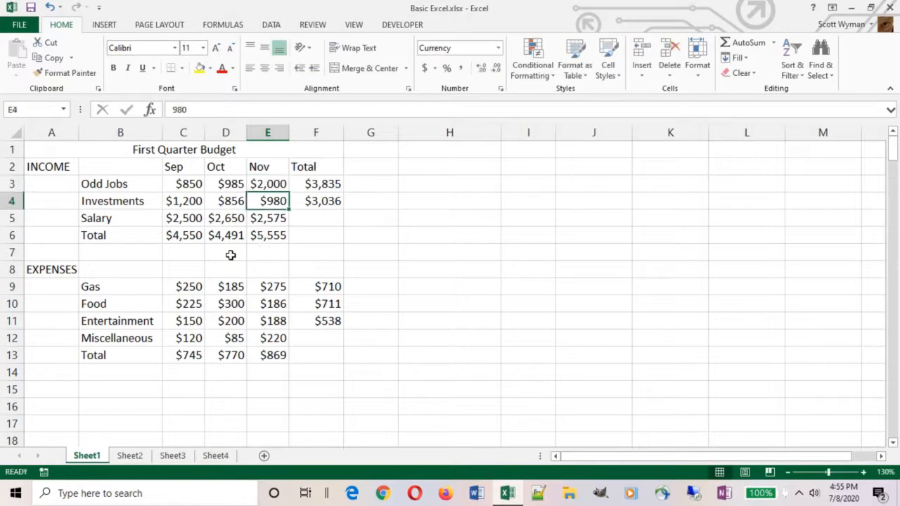
{"action": "left_click", "coordinate": [310, 183]}
{"action": "left_click", "coordinate": [261, 234]}
{"action": "left_click", "coordinate": [267, 184]}
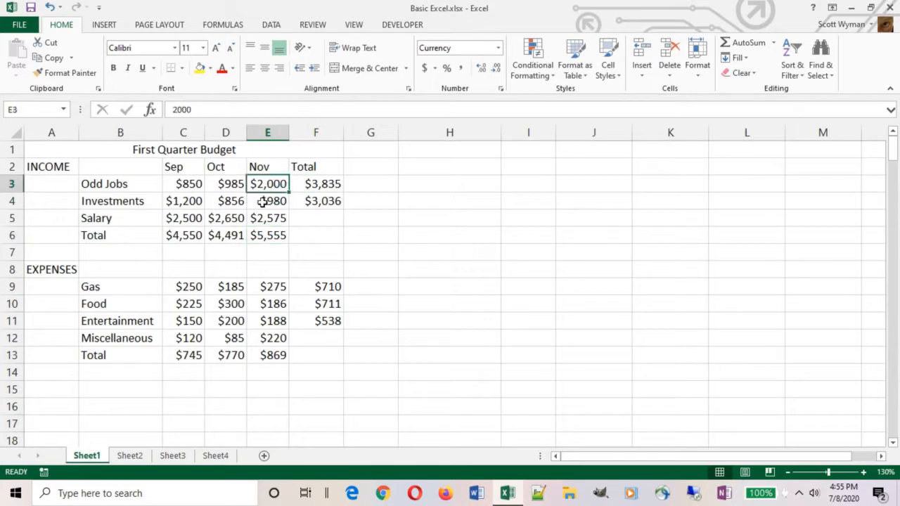
{"action": "key", "text": "ctrl+z"}
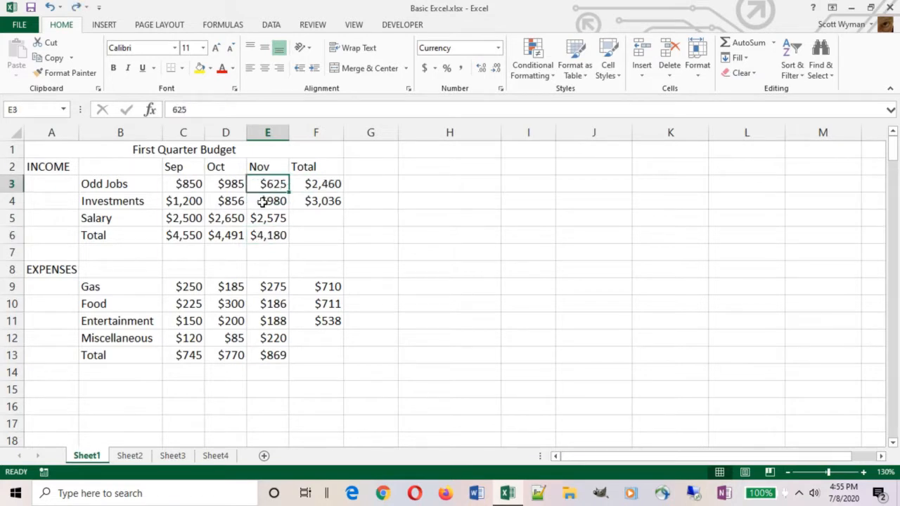
Fill the Investments row's SUM formula from F4 down to the Salary row in F5
{"action": "left_click", "coordinate": [303, 234]}
{"action": "left_click", "coordinate": [319, 201]}
{"action": "left_click", "coordinate": [275, 220]}
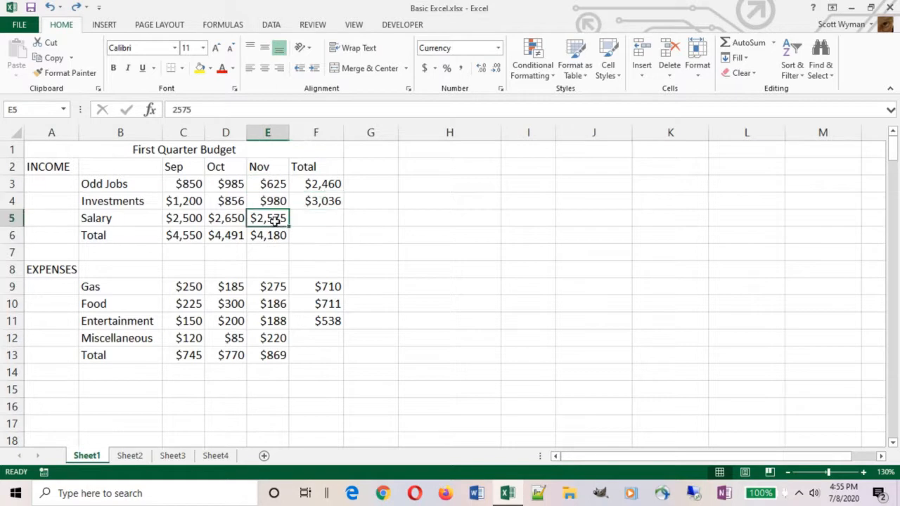
{"action": "left_click", "coordinate": [319, 202]}
{"action": "left_click_drag", "start_coordinate": [345, 211], "coordinate": [342, 224]}
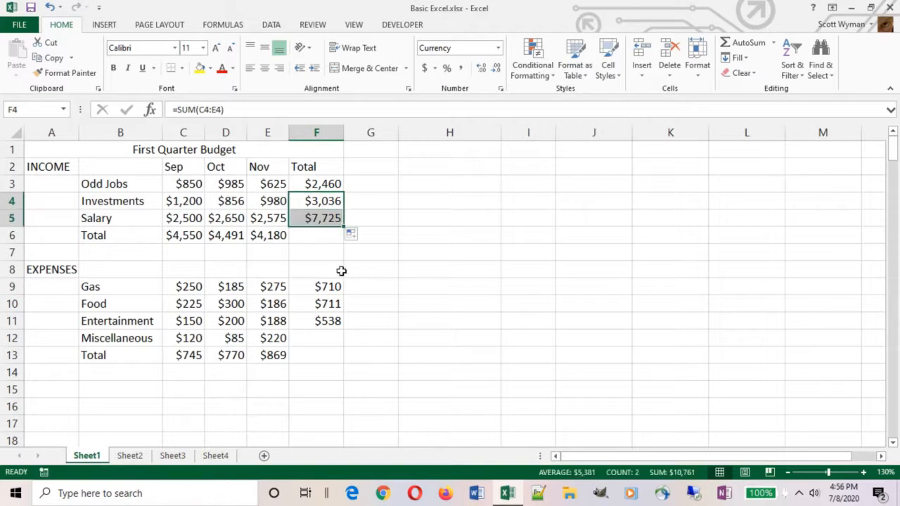
Fill the Entertainment row's total formula from F11 down to the Miscellaneous row in F12
{"action": "left_click", "coordinate": [332, 319]}
{"action": "left_click_drag", "start_coordinate": [344, 330], "coordinate": [348, 351]}
{"action": "left_click", "coordinate": [323, 223]}
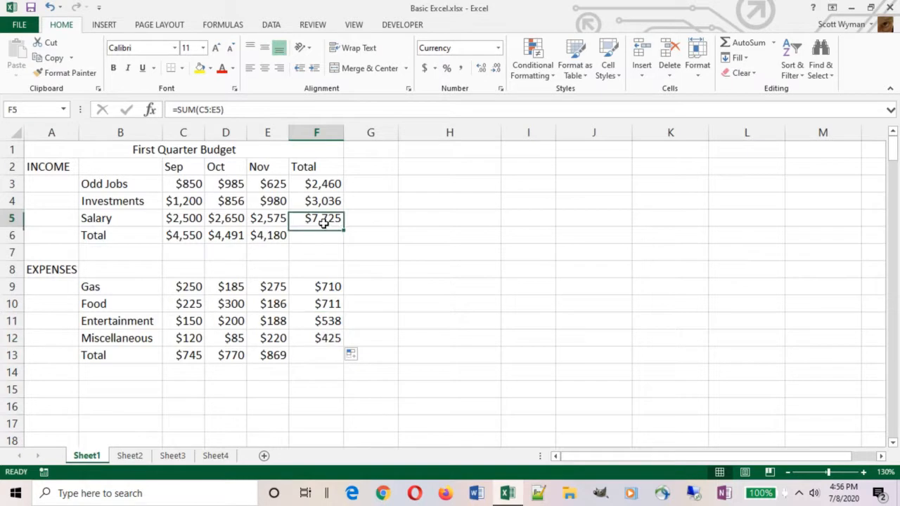